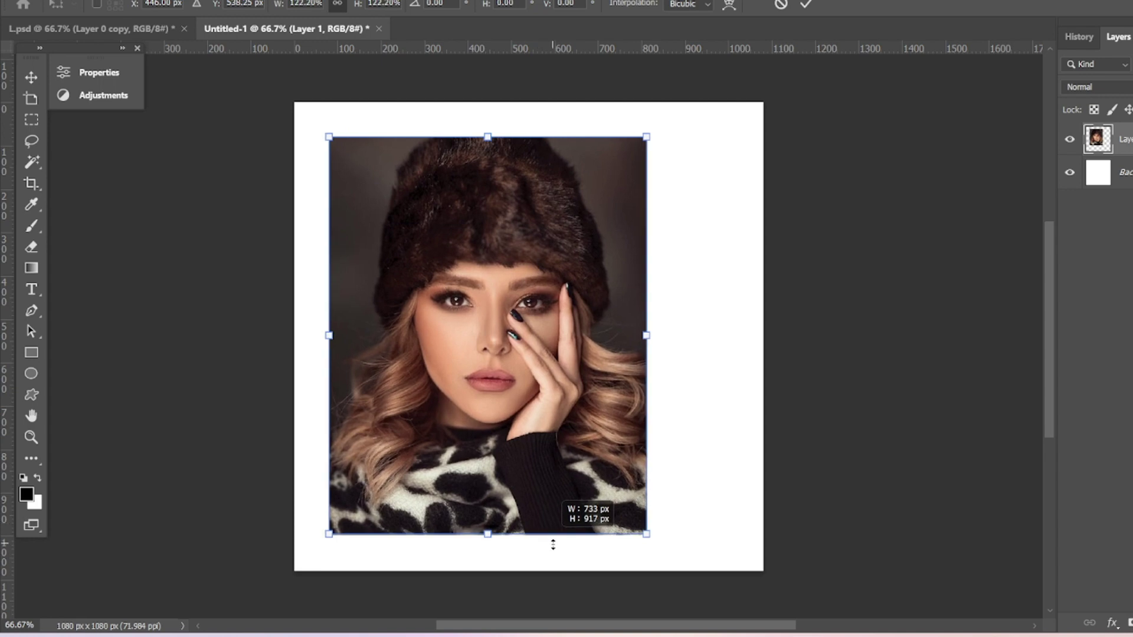
Scale the photo to about 144%, filling the canvas height and meeting the right edge.
drag(527, 506, 555, 549)
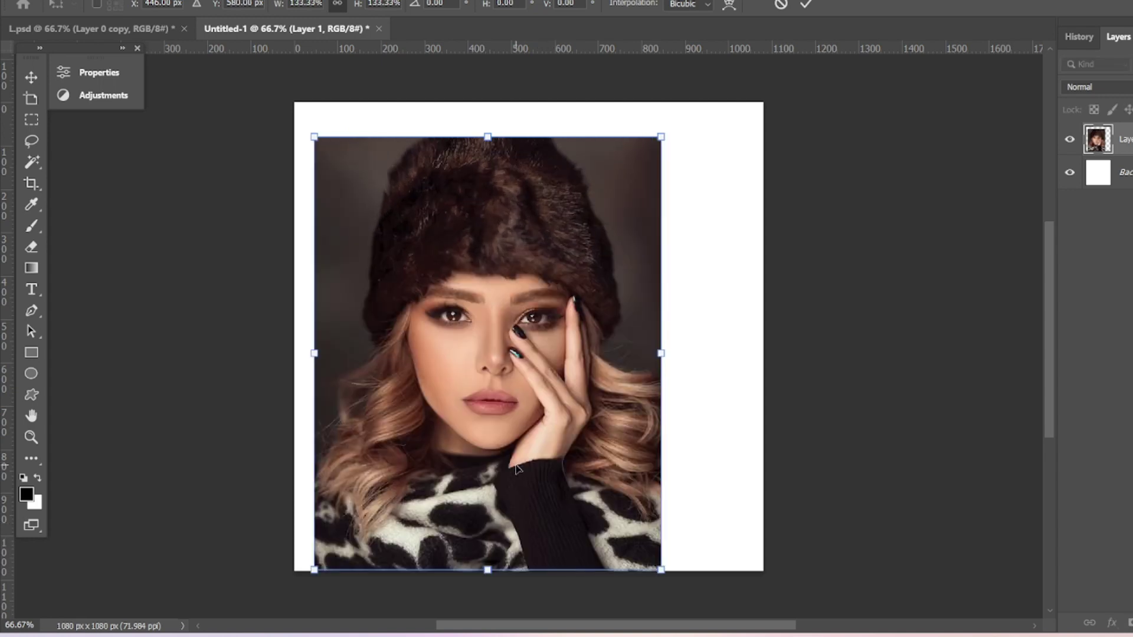
drag(518, 469, 542, 448)
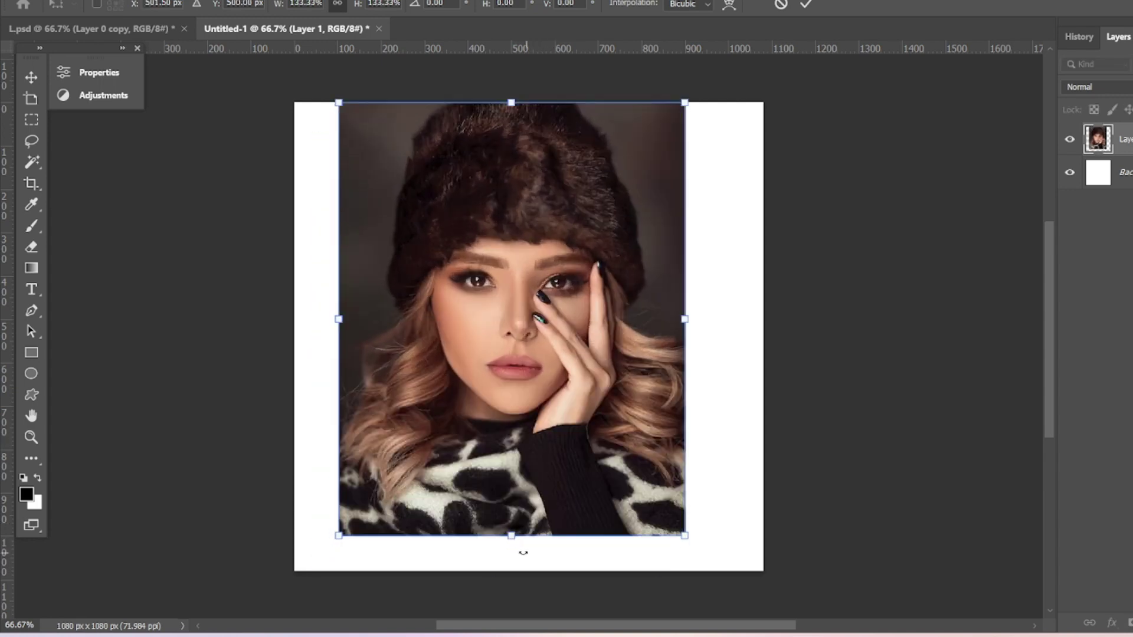
drag(512, 536, 527, 576)
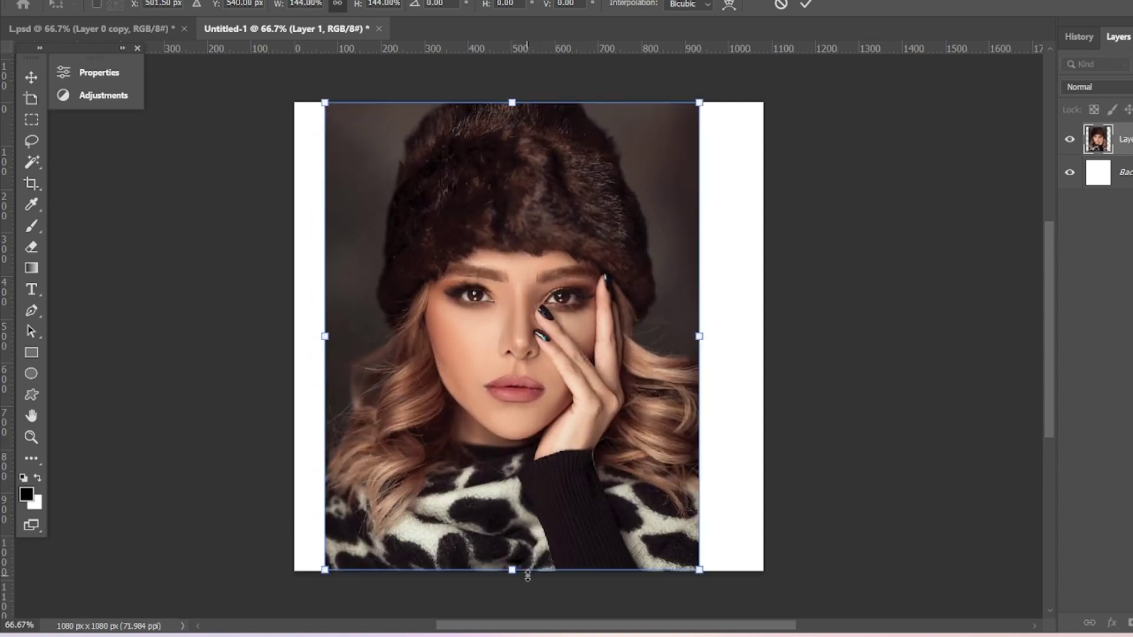
drag(572, 495, 638, 491)
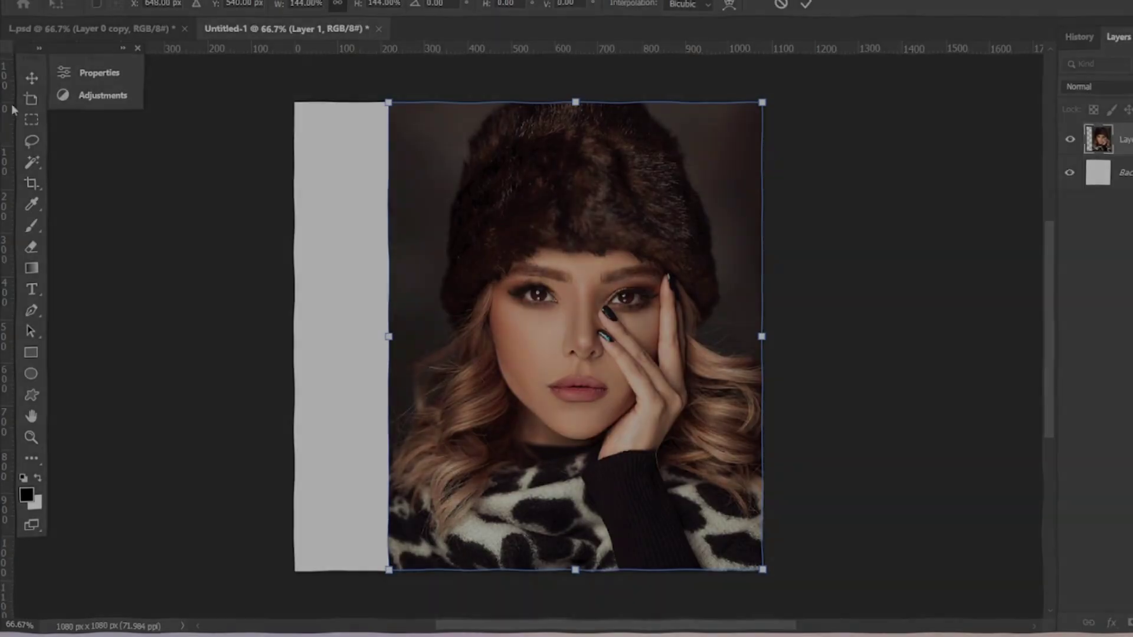
key(Return)
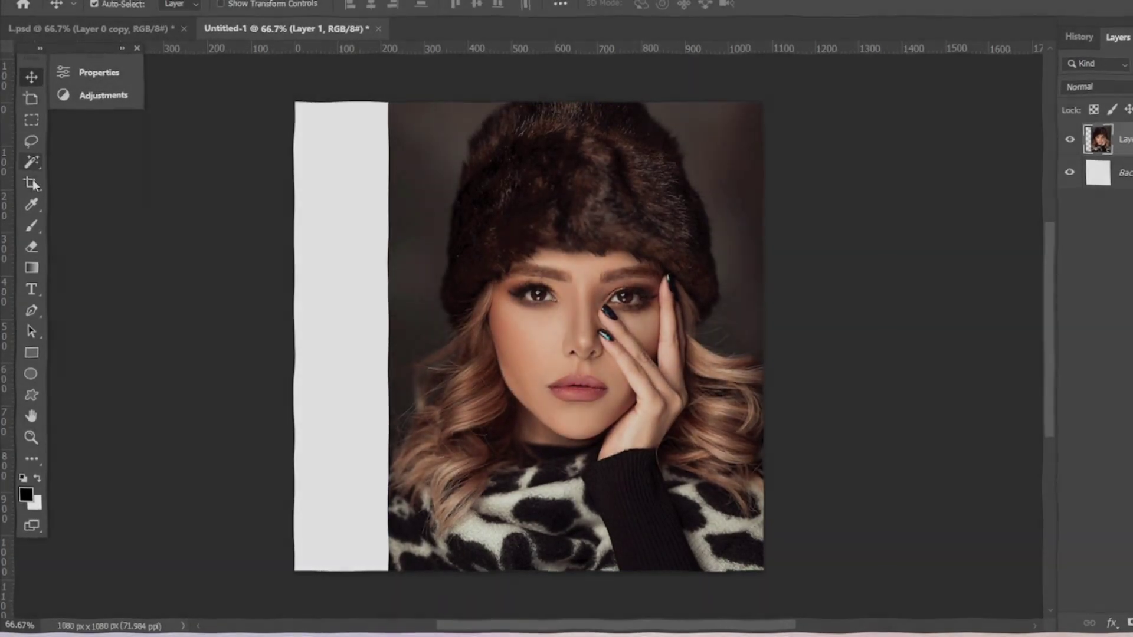
Crop the canvas to 864 x 1080 px, removing the empty left strip.
click(31, 183)
drag(293, 336, 340, 338)
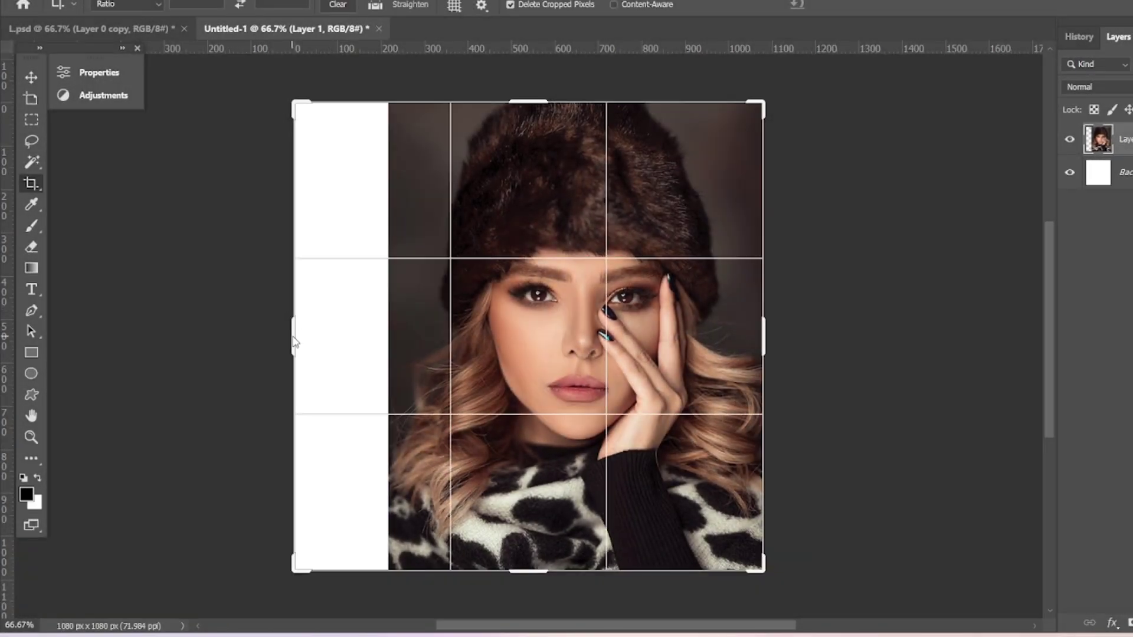
key(Return)
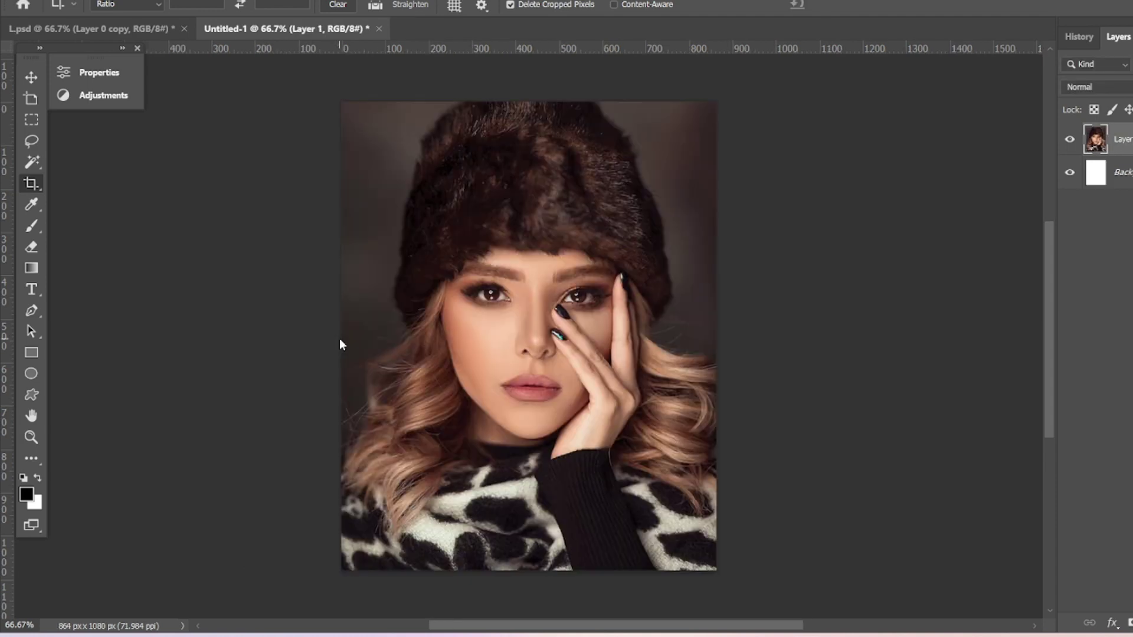
Draw a tall rectangle shape over the left half of the portrait.
click(31, 352)
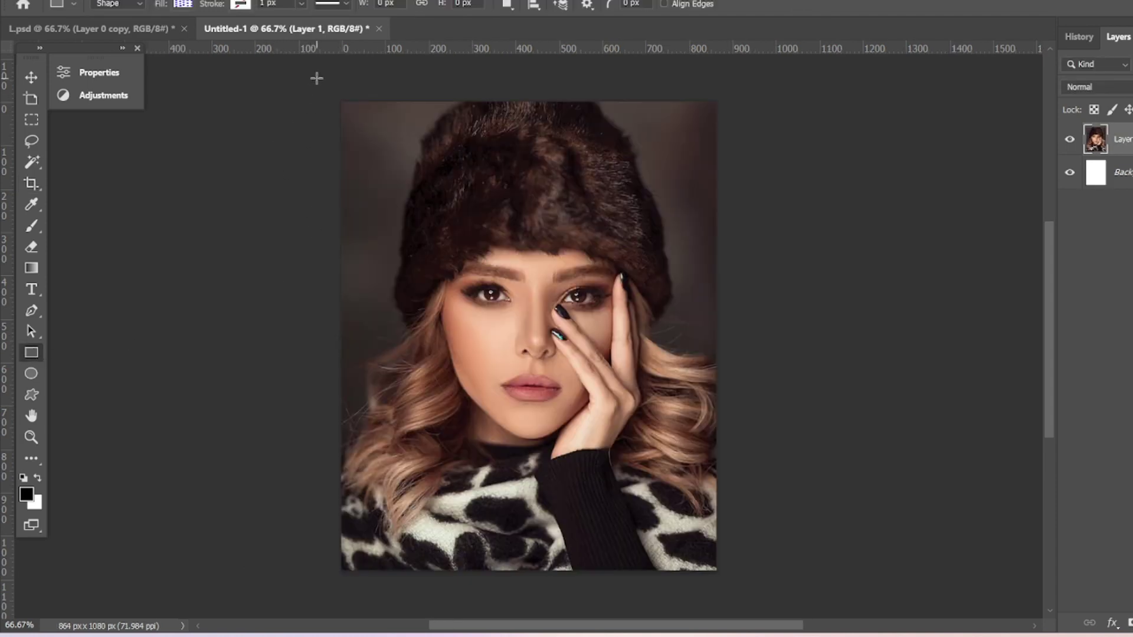
mouse_move(321, 77)
mouse_down()
mouse_move(530, 548)
mouse_move(535, 445)
mouse_up()
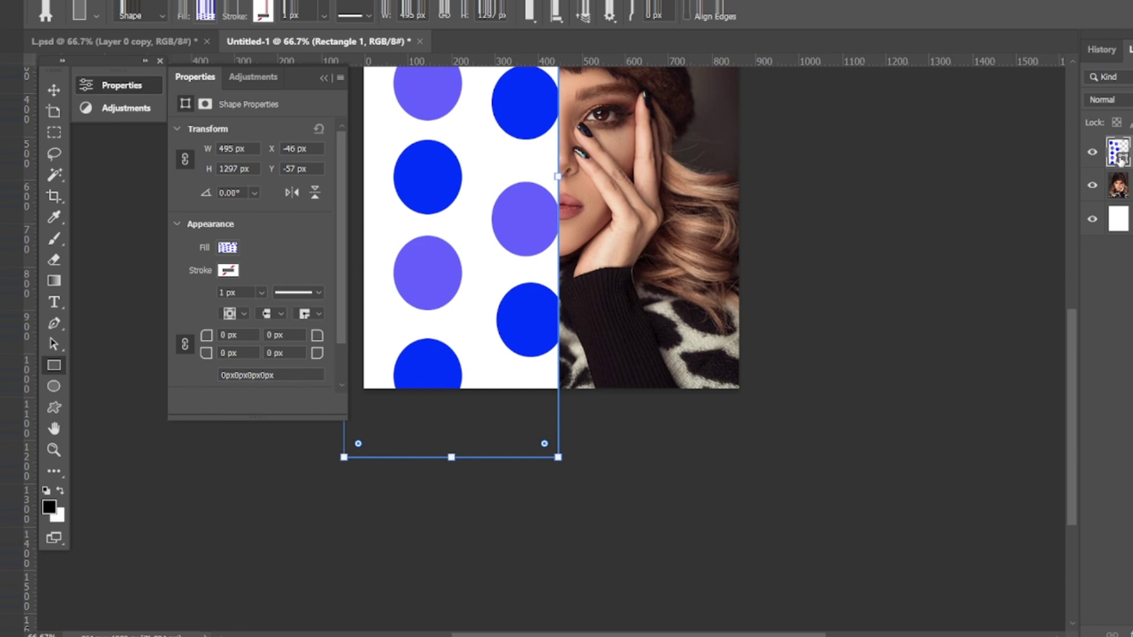
double_click(1093, 142)
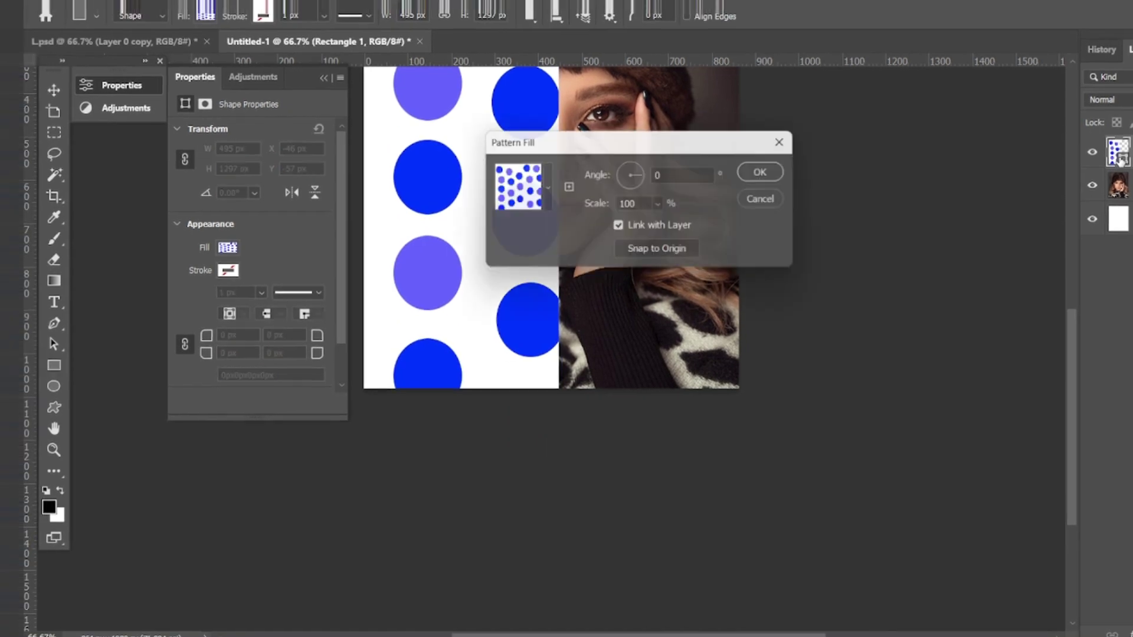
click(769, 201)
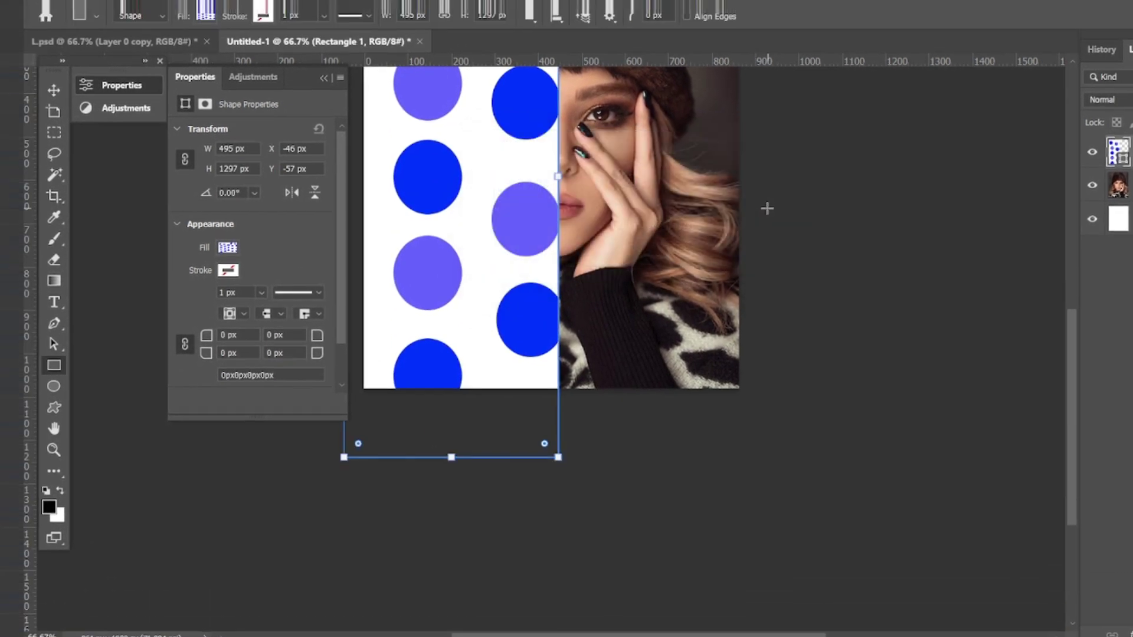
Give the rectangle a solid #ffffff white fill and fit the canvas on screen.
click(206, 235)
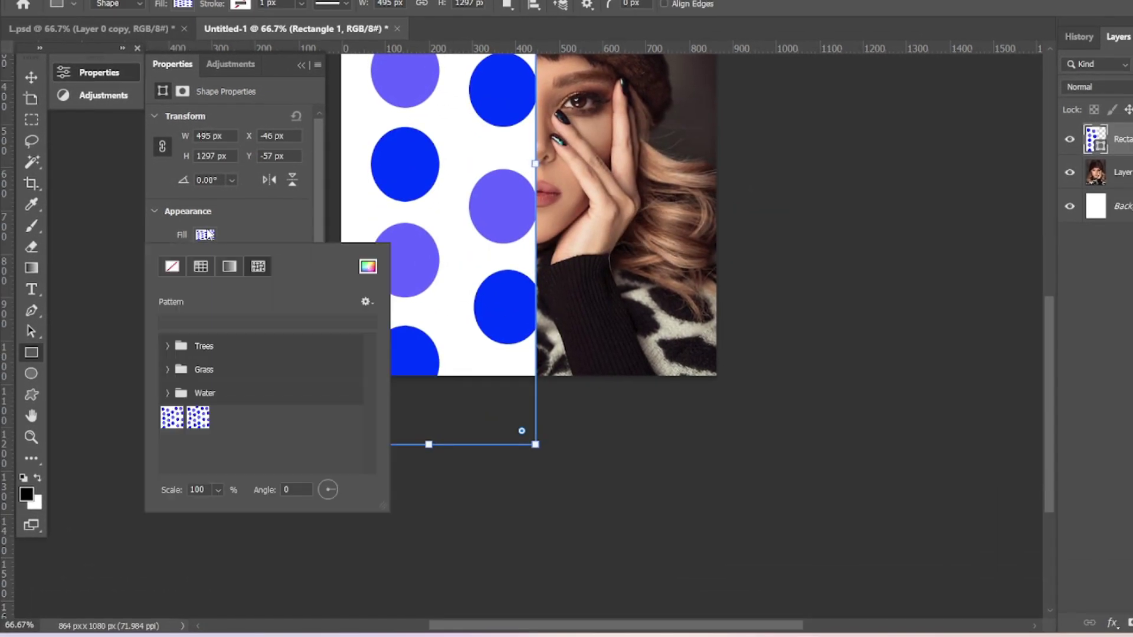
click(367, 268)
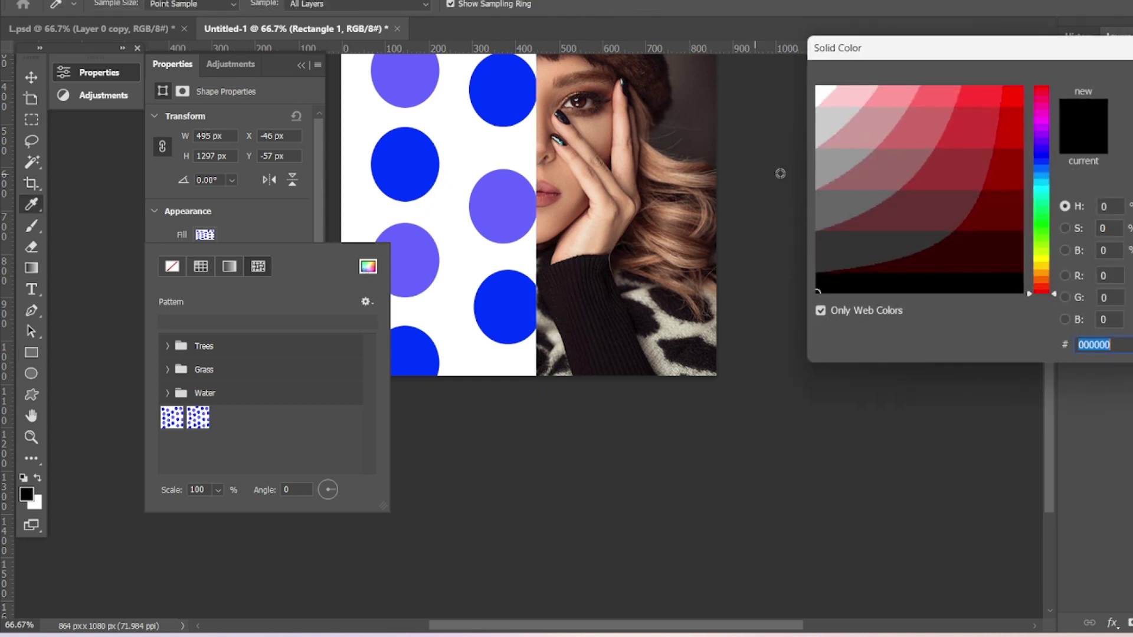
text(ffffff)
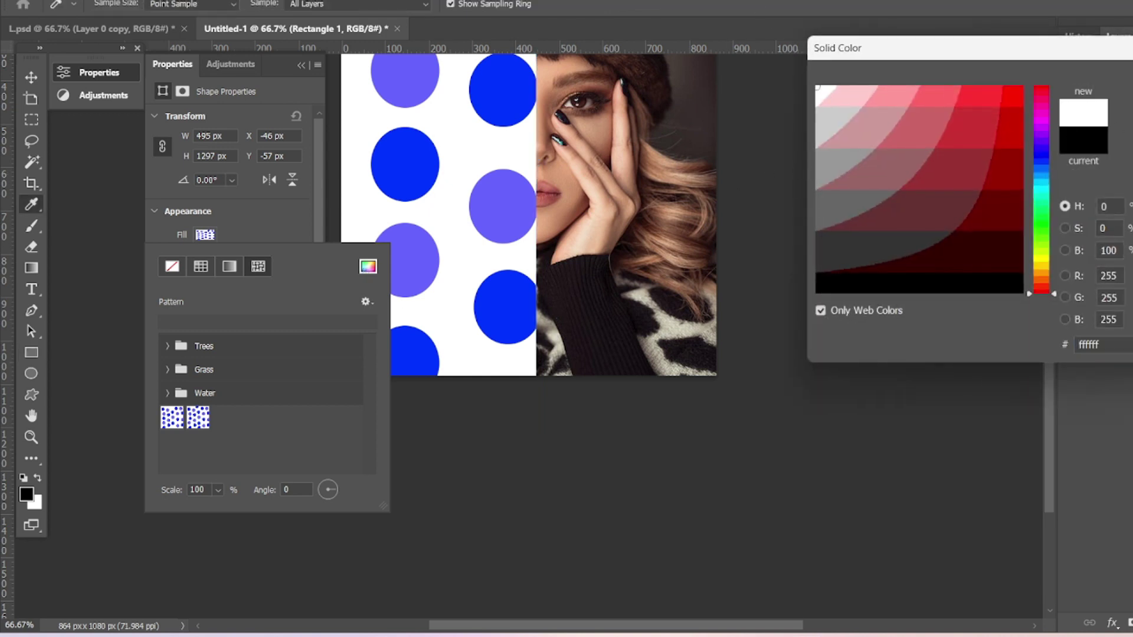
key(Return)
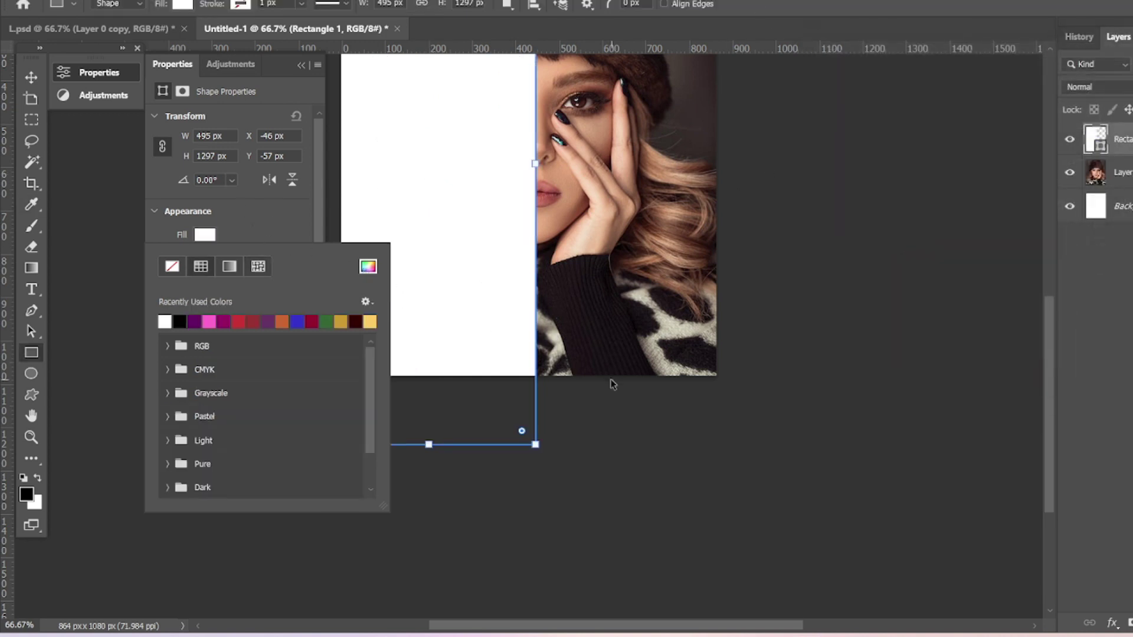
key(Escape)
key(ctrl+0)
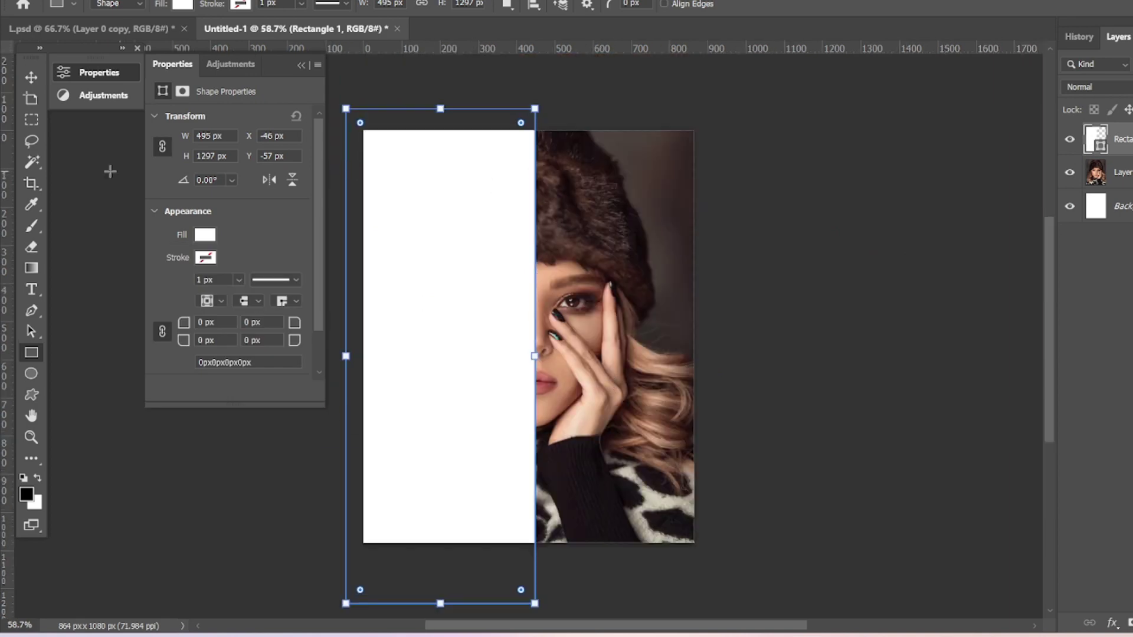
click(31, 76)
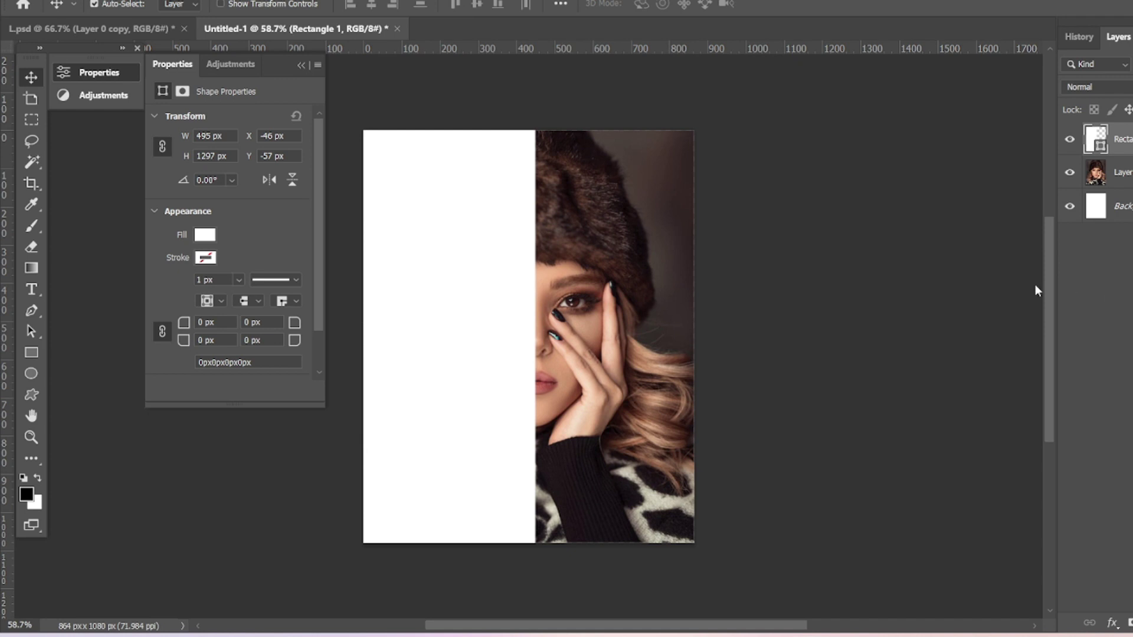
Delete the placeholder Lorem ipsum text layer from the white rectangle.
key(t)
click(472, 265)
key(Escape)
key(v)
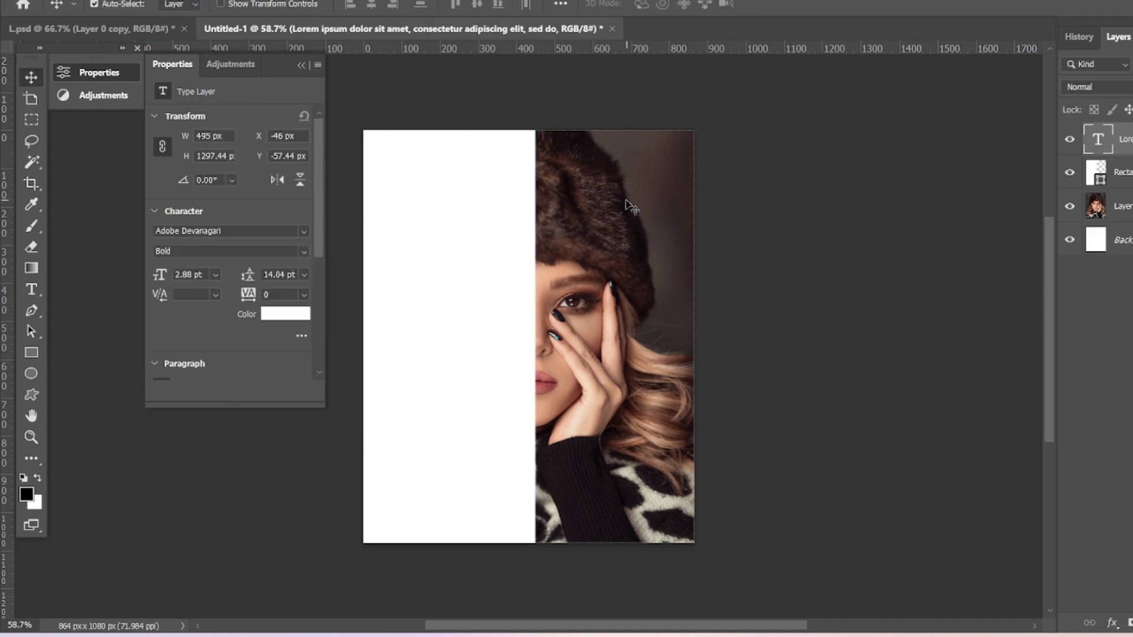
key(Delete)
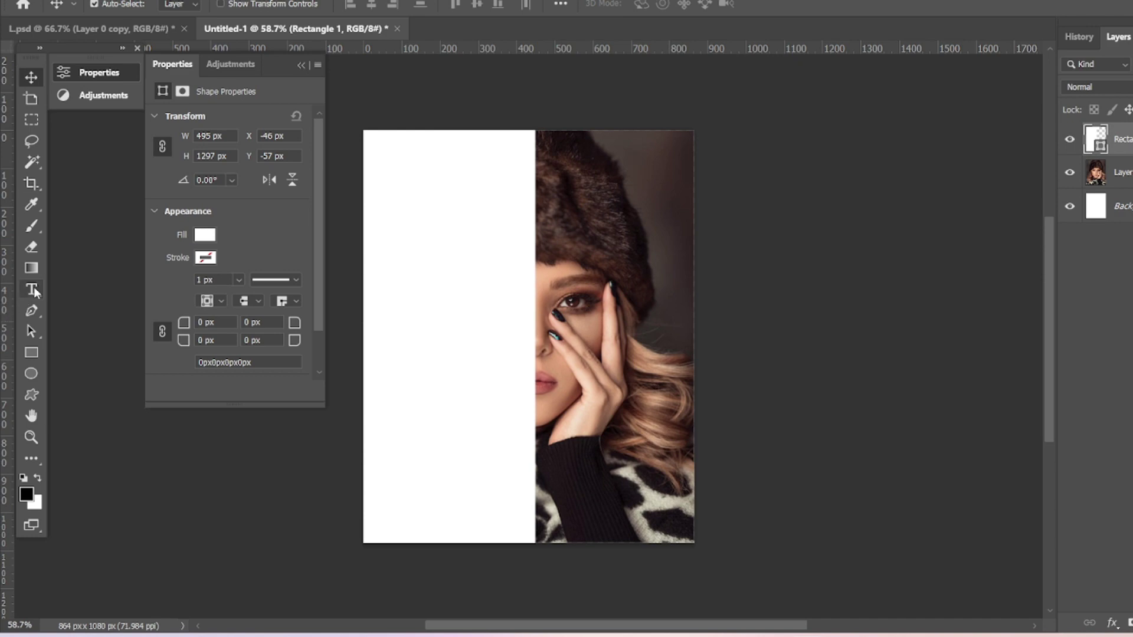
Add the text 'GEETA' on the photo in black.
click(34, 288)
click(583, 332)
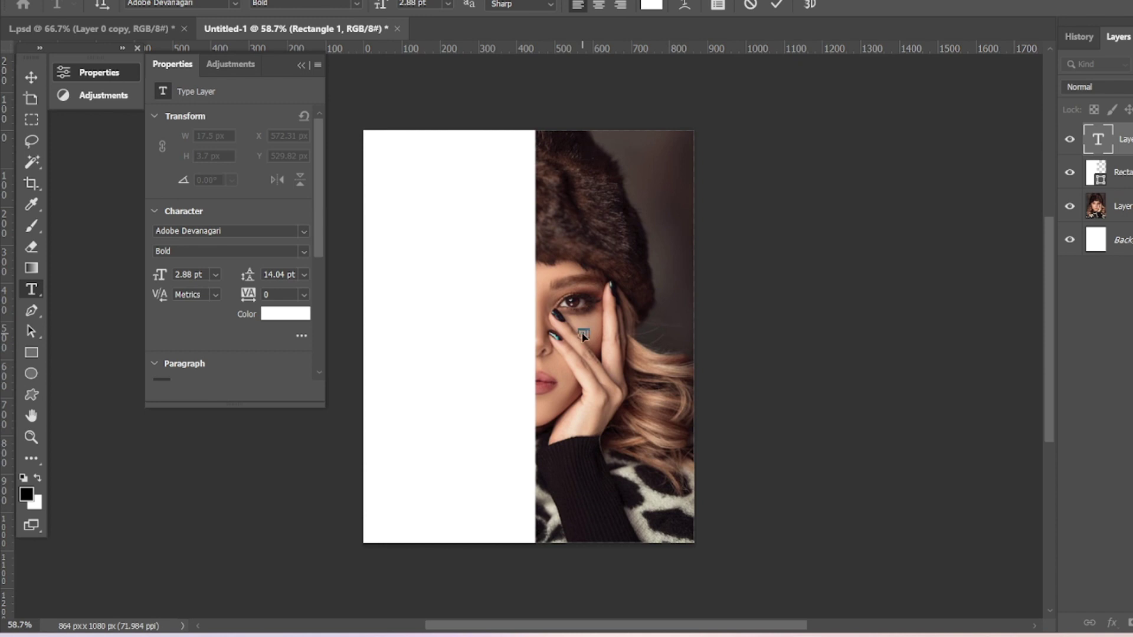
key(BackSpace)
click(651, 4)
drag(925, 258, 1015, 298)
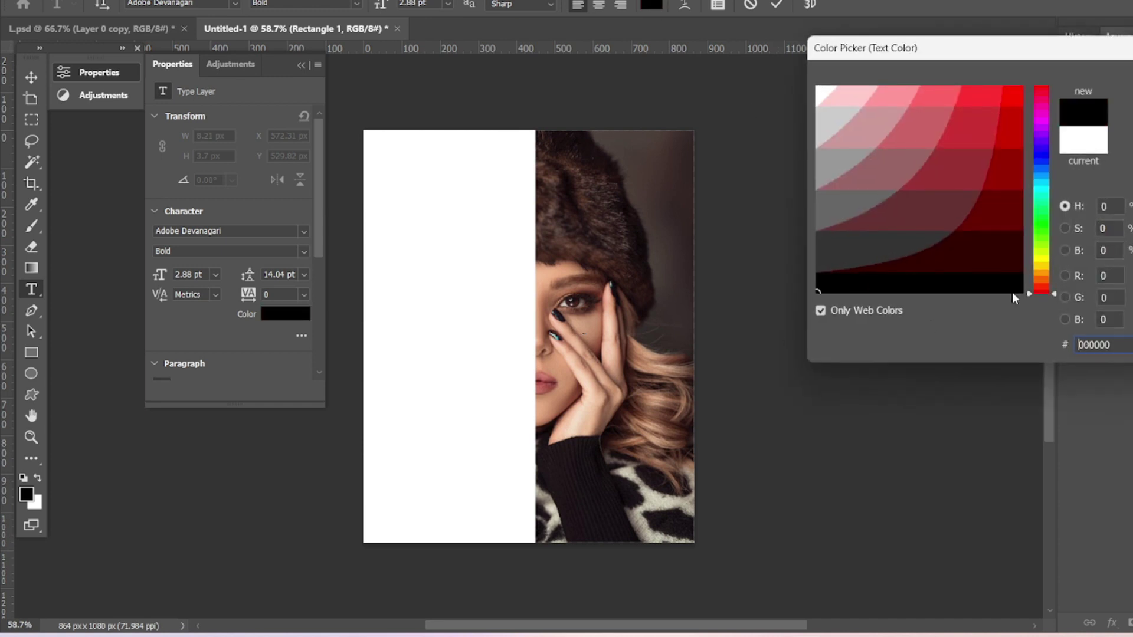
key(Return)
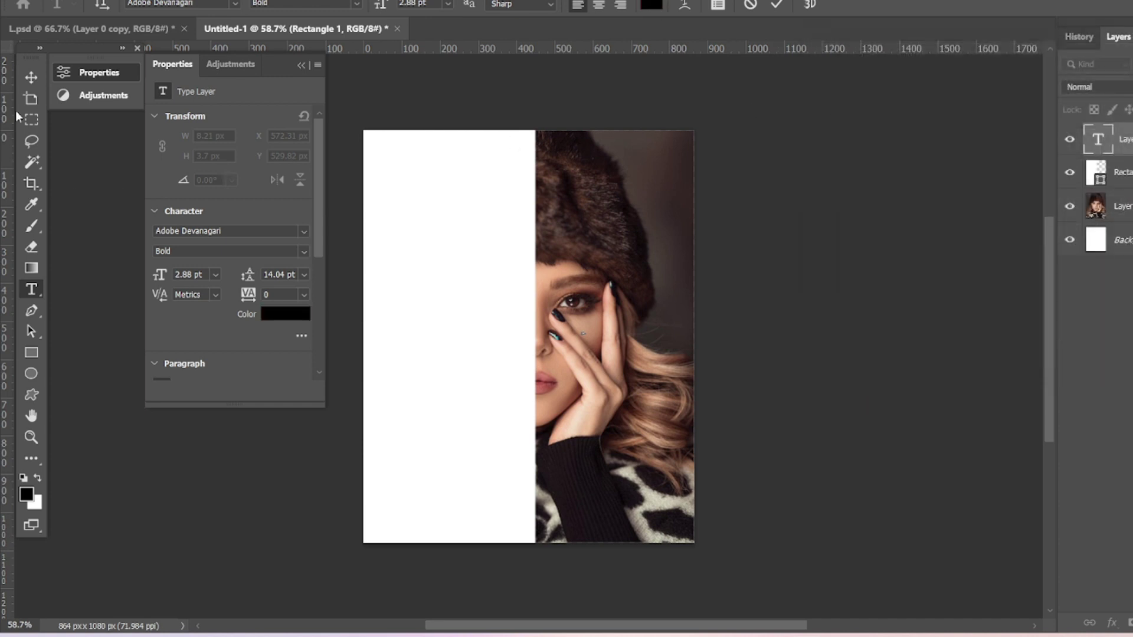
click(30, 78)
Enlarge the GEETA text across the white panel and photo.
key(ctrl+t)
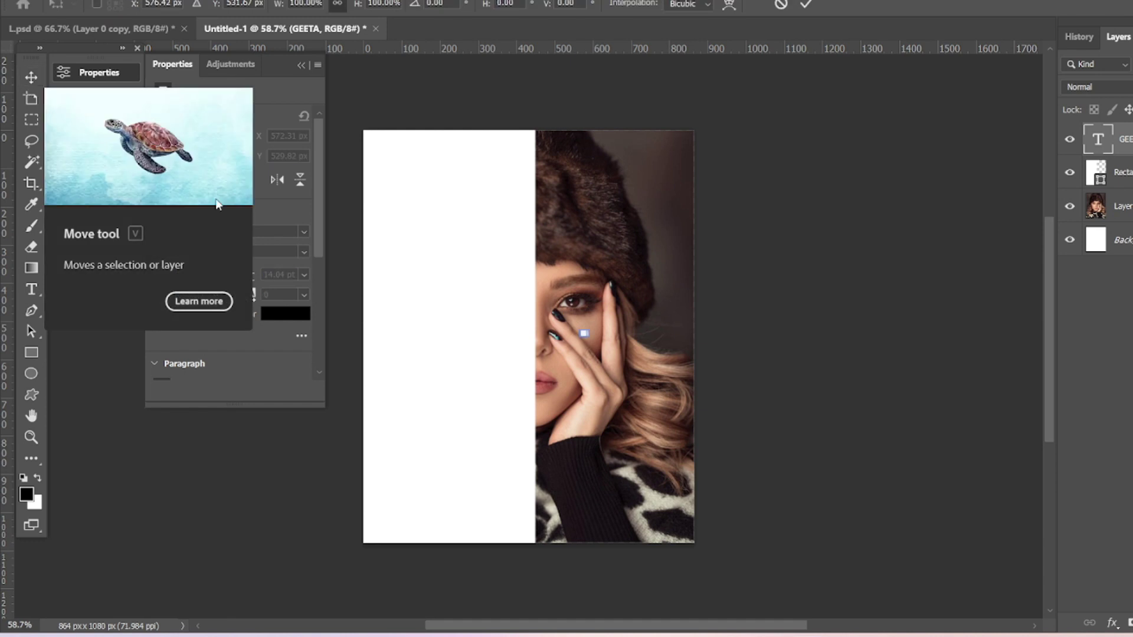
drag(588, 356, 814, 585)
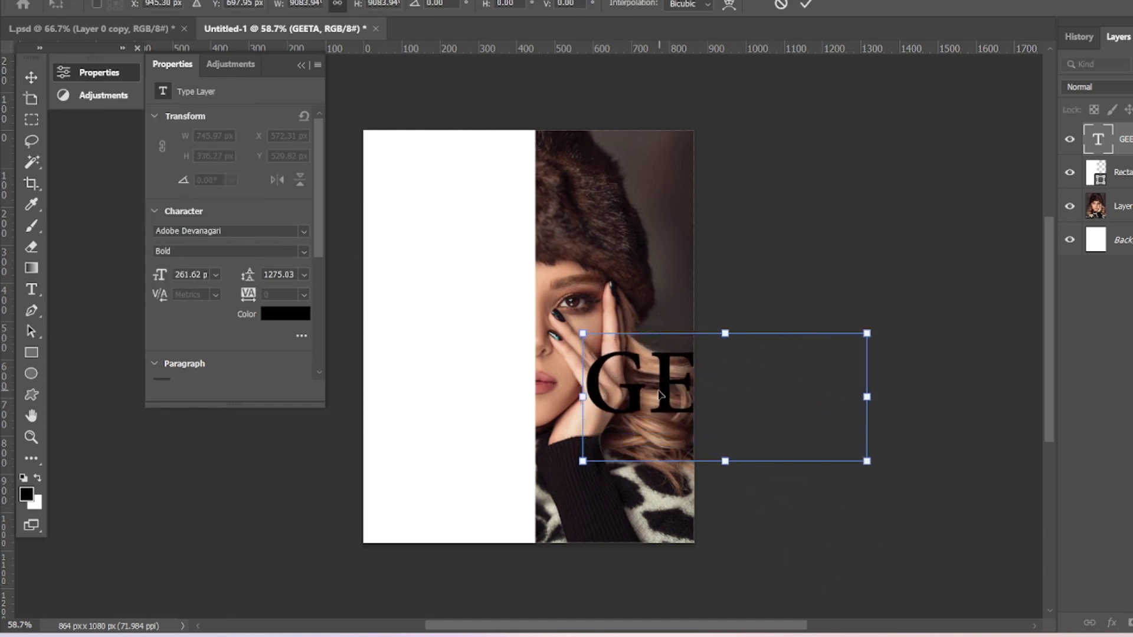
drag(606, 383, 394, 287)
key(Return)
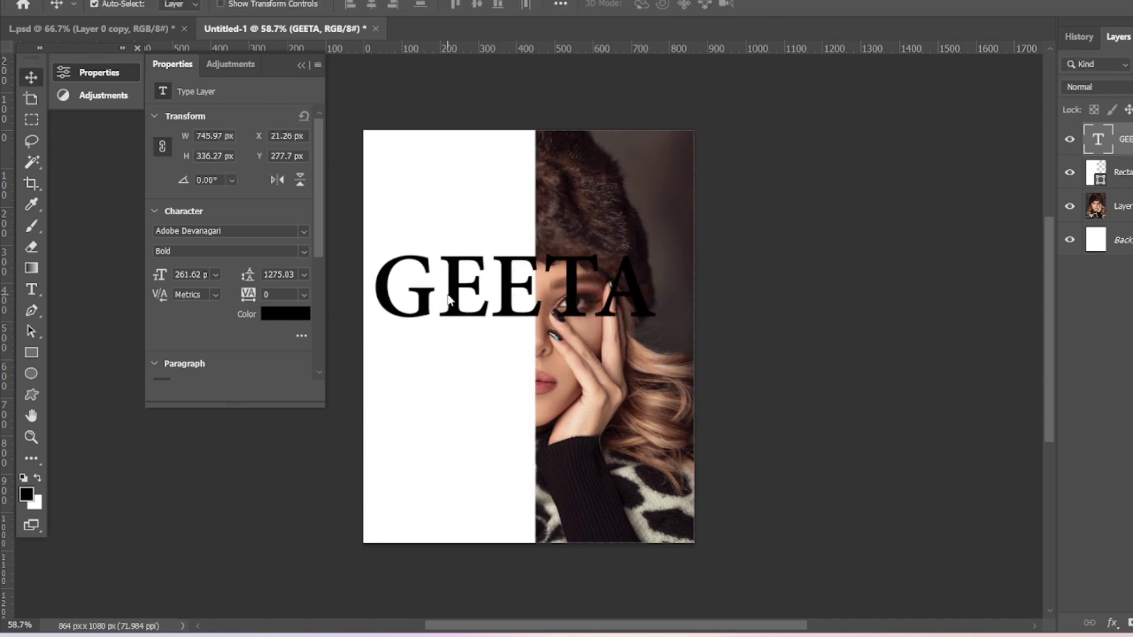
Set the GEETA text font to DFGothic-EB.
double_click(467, 294)
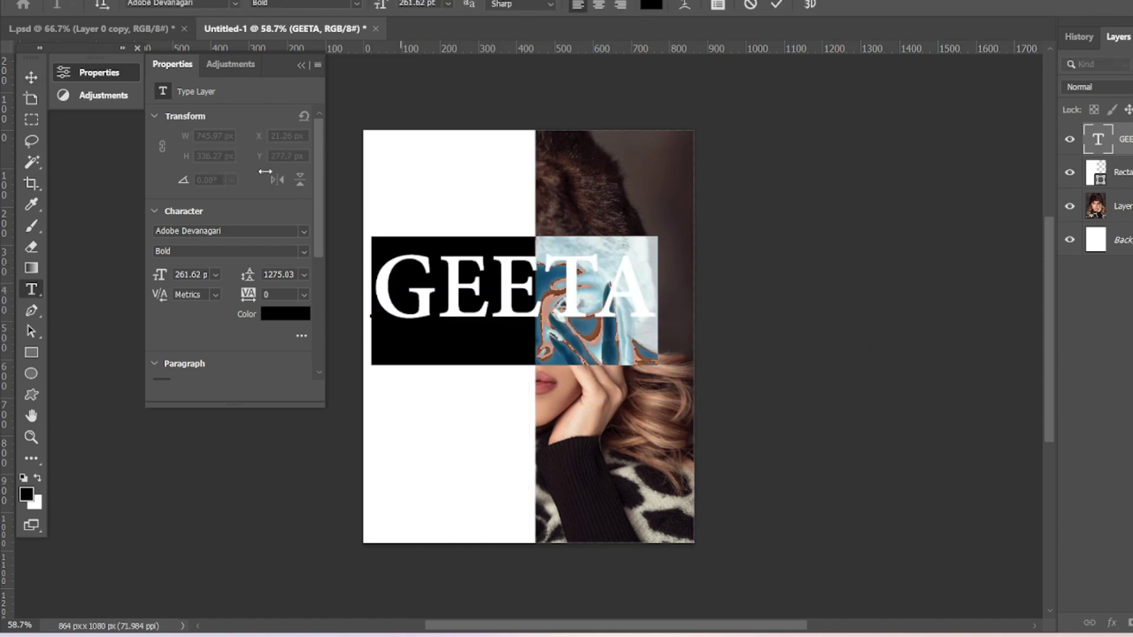
click(239, 3)
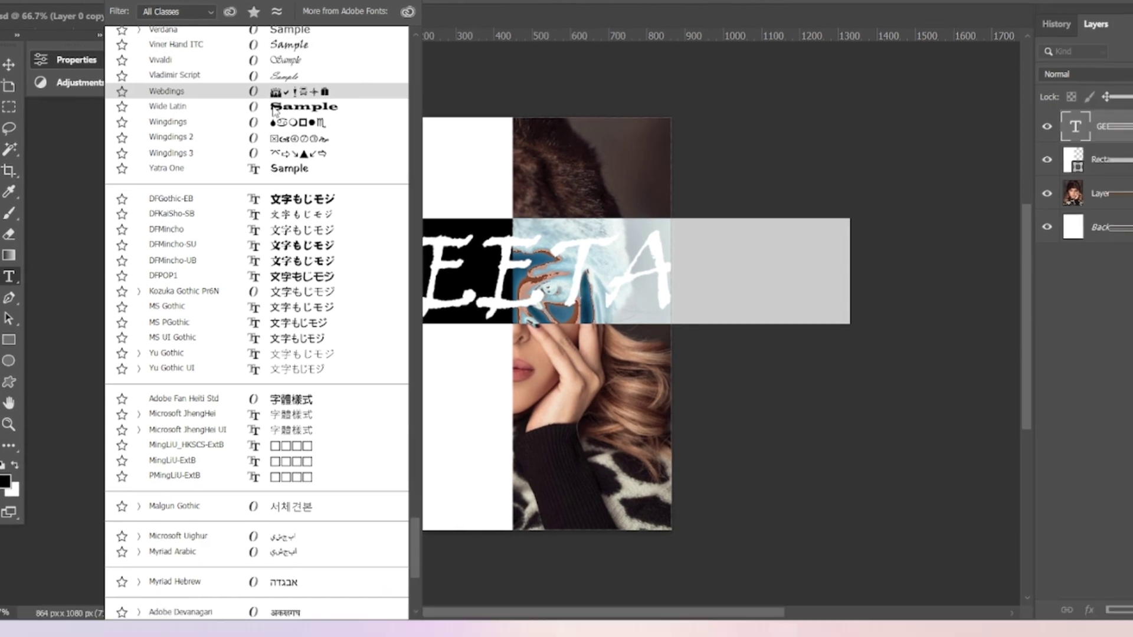
click(186, 206)
click(32, 70)
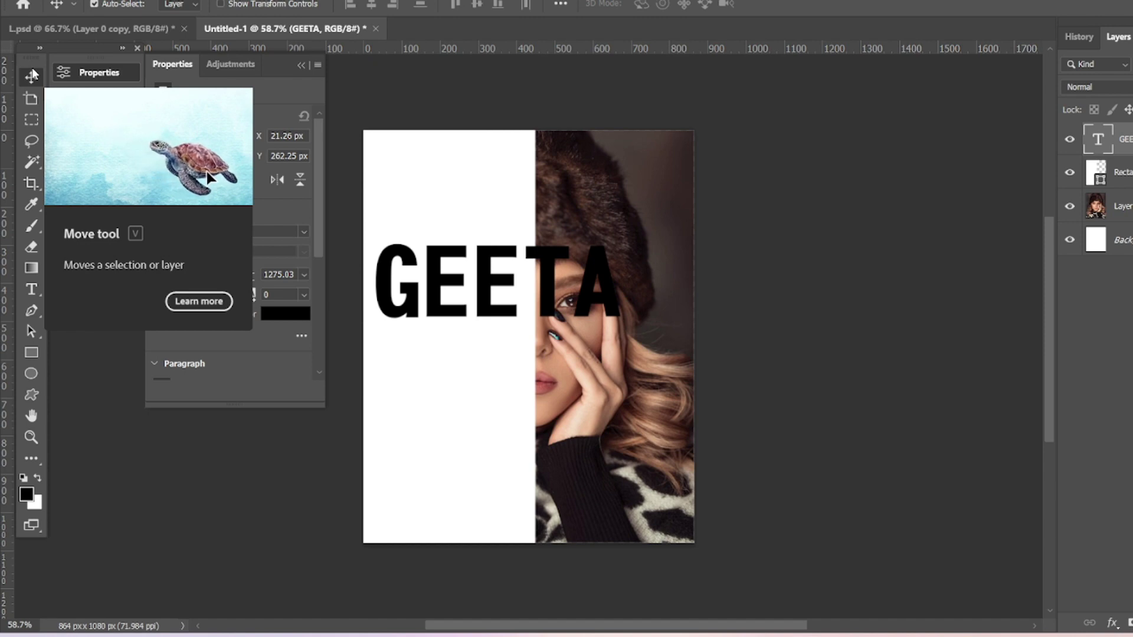
Rotate the GEETA text to -89.67° so it runs vertically bottom-to-top.
click(300, 63)
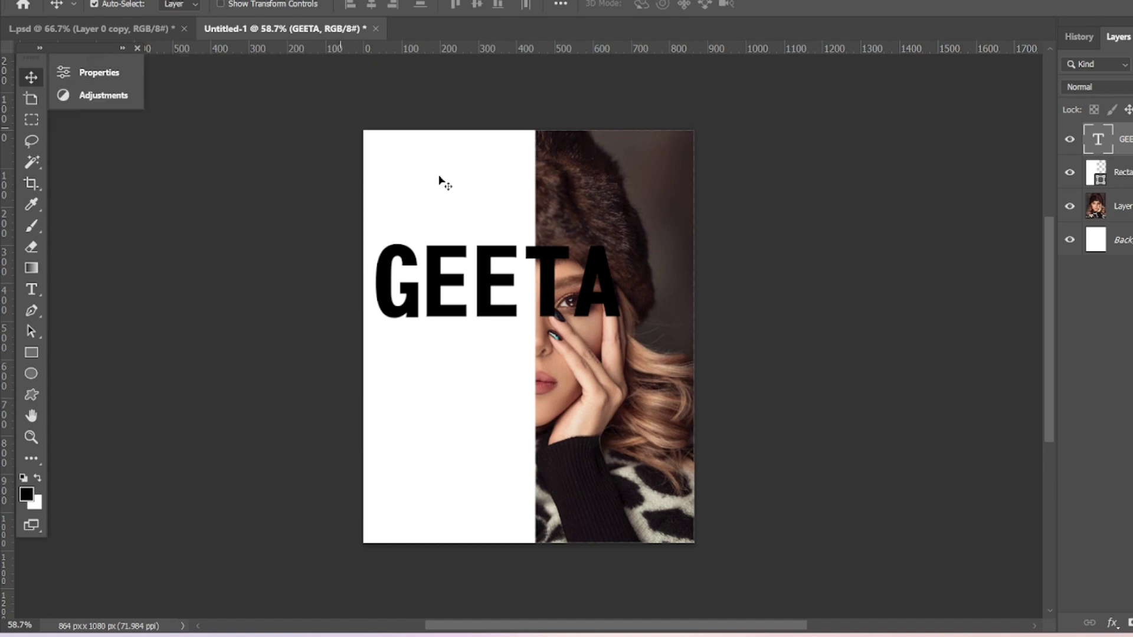
drag(570, 286, 593, 282)
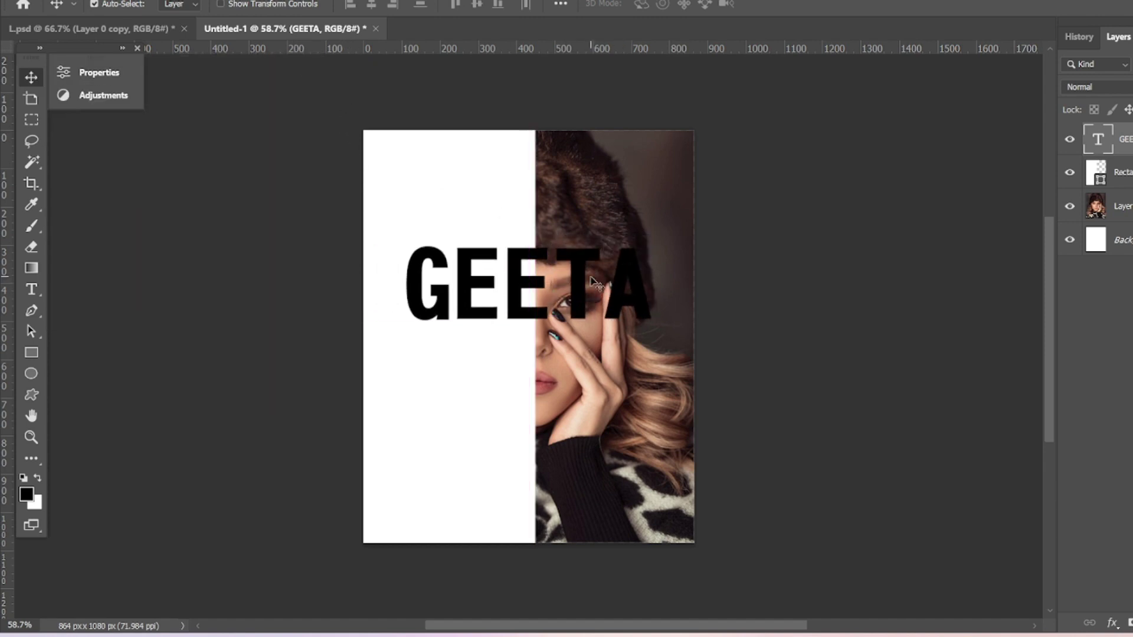
key(ctrl+t)
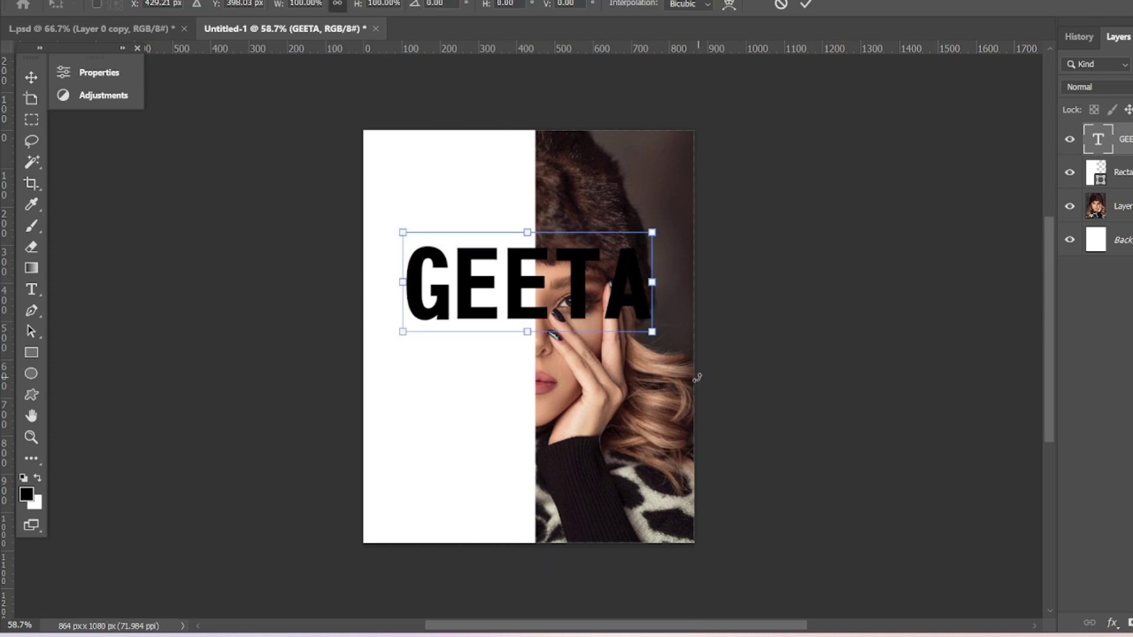
drag(689, 378, 640, 86)
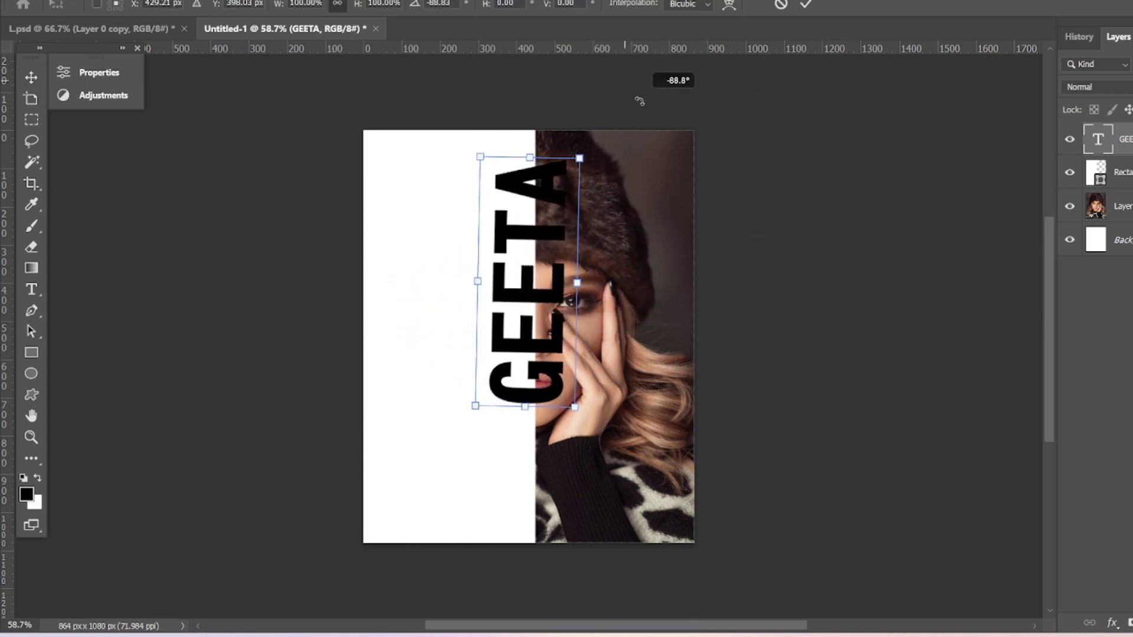
drag(527, 281, 499, 307)
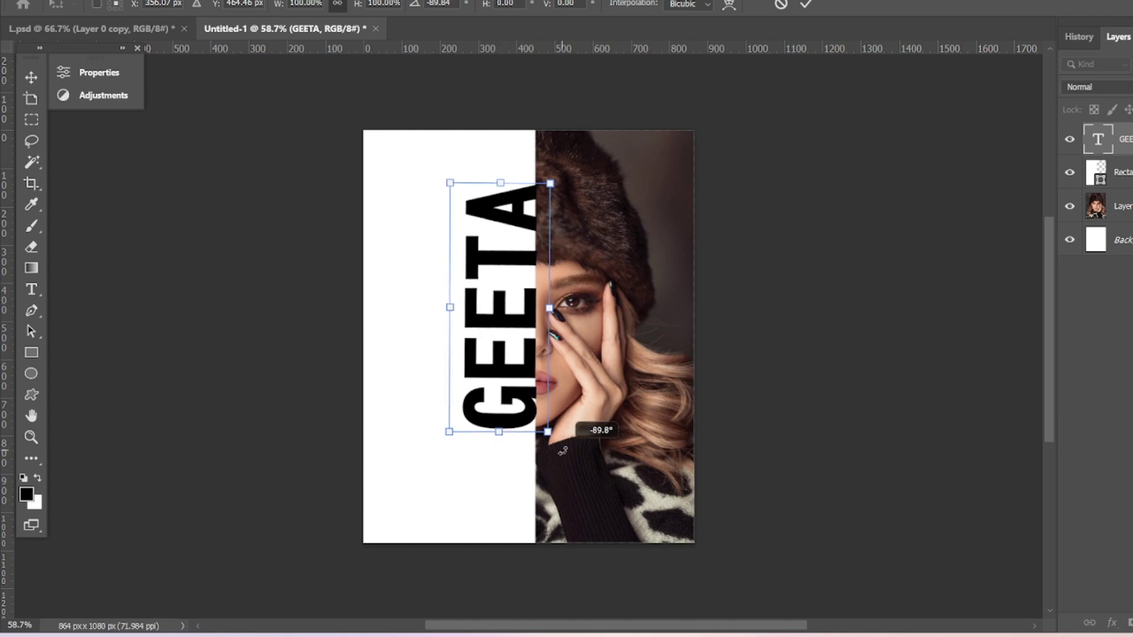
drag(558, 450, 560, 453)
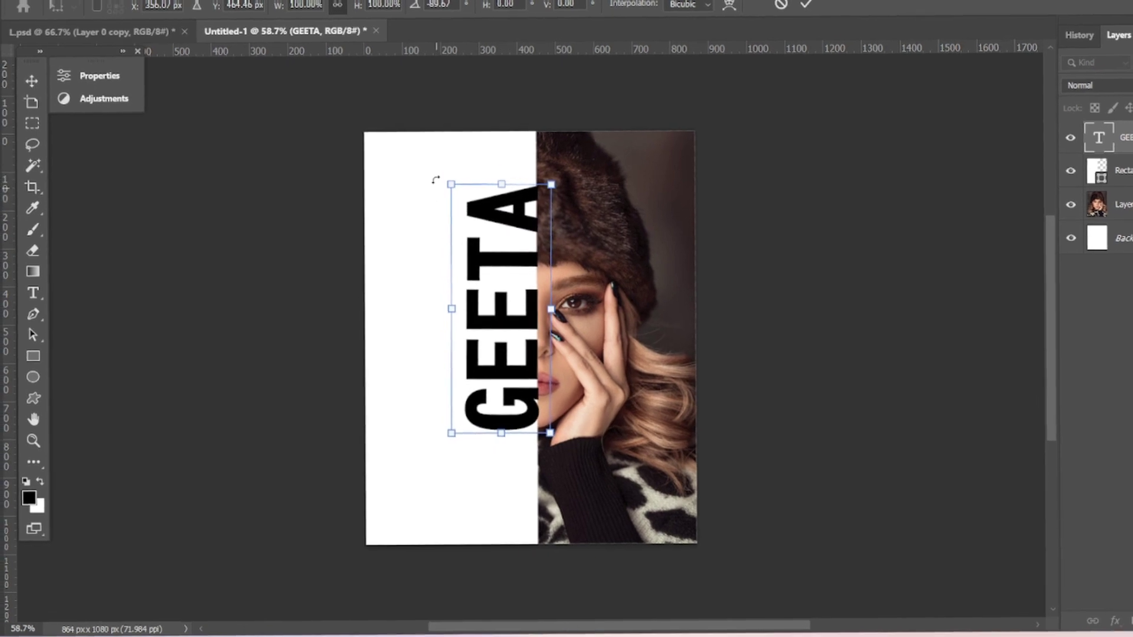
Scale the vertical GEETA text to about 145% and position it along the white panel.
mouse_move(449, 183)
mouse_down()
mouse_move(434, 172)
mouse_move(413, 88)
mouse_up()
drag(469, 246, 468, 313)
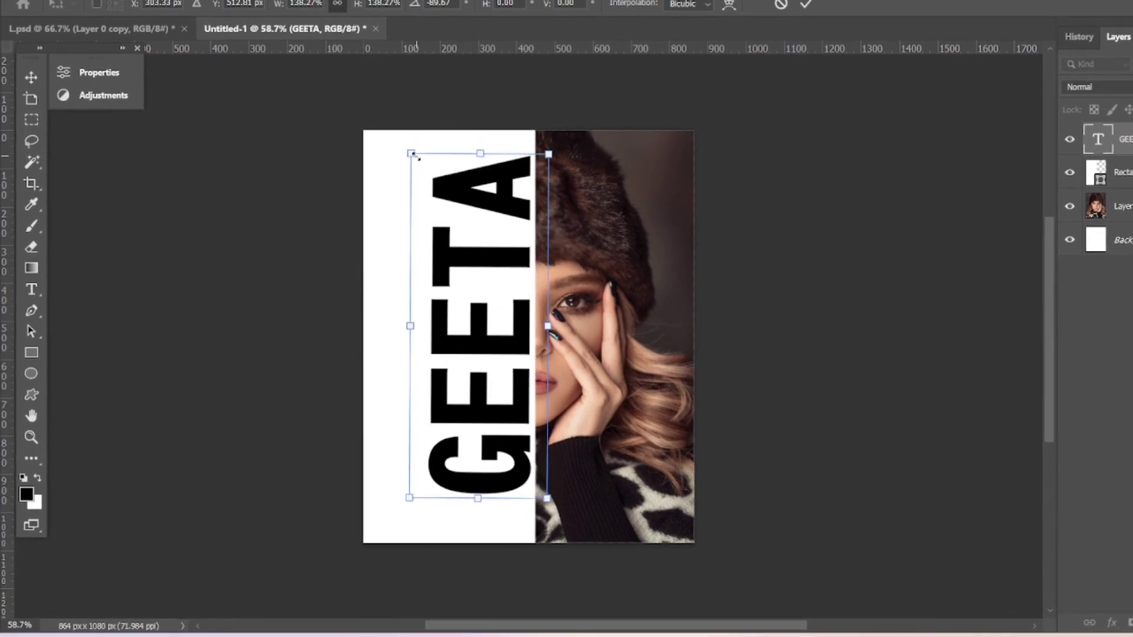
drag(416, 157, 407, 139)
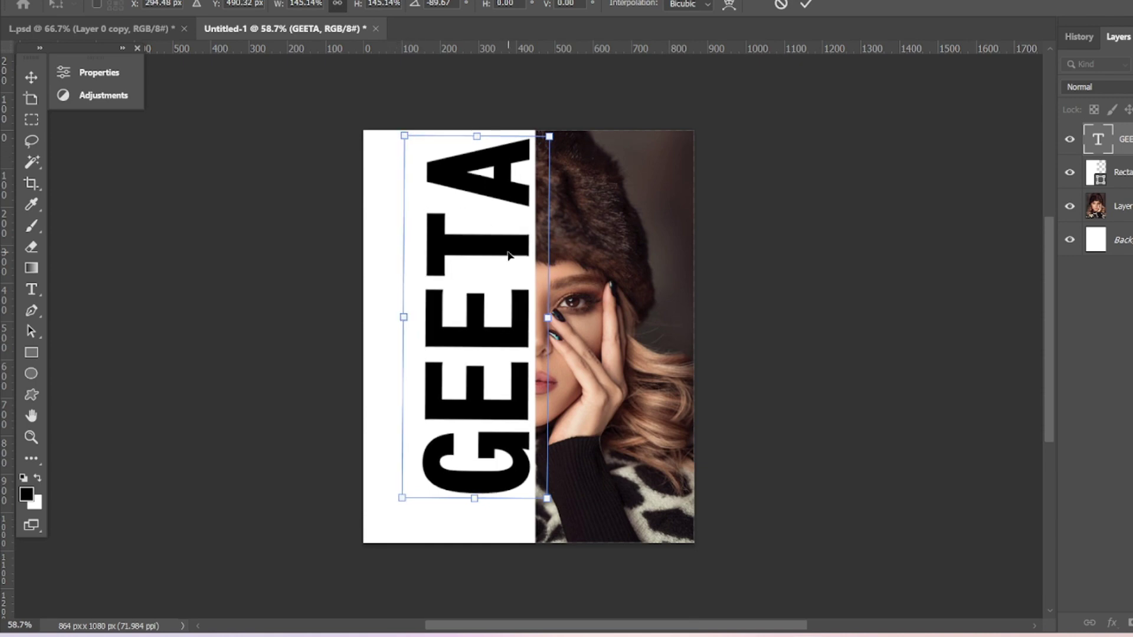
drag(507, 257, 512, 263)
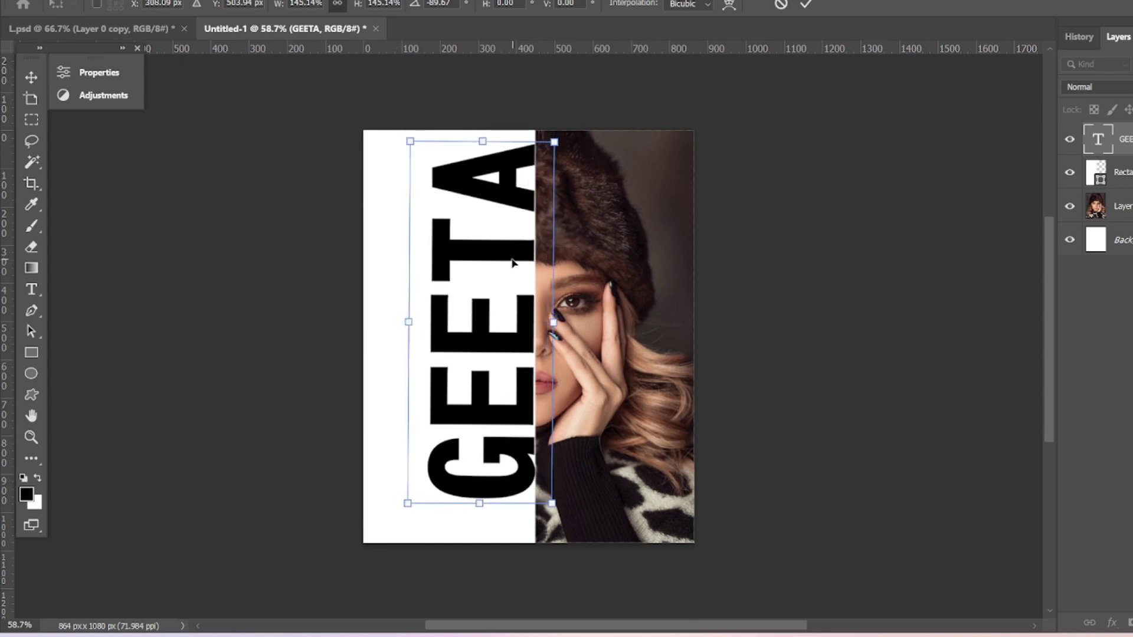
key(Right)
key(Right)
key(Right)
key(Right)
key(Right)
key(Right)
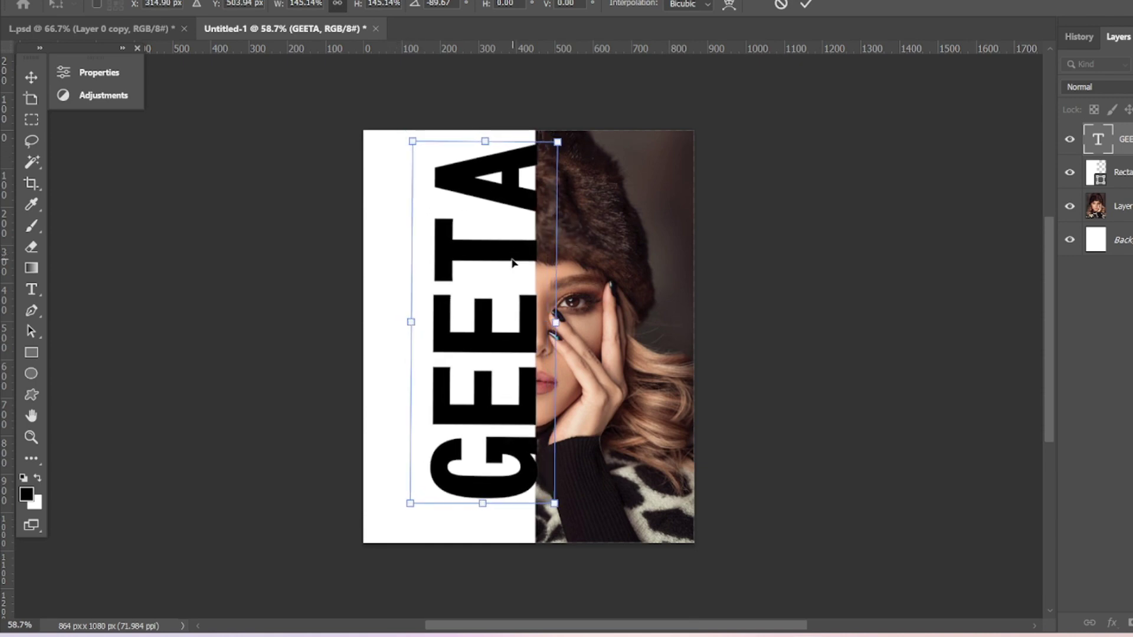
key(Left)
key(Left)
key(Left)
key(Left)
key(Left)
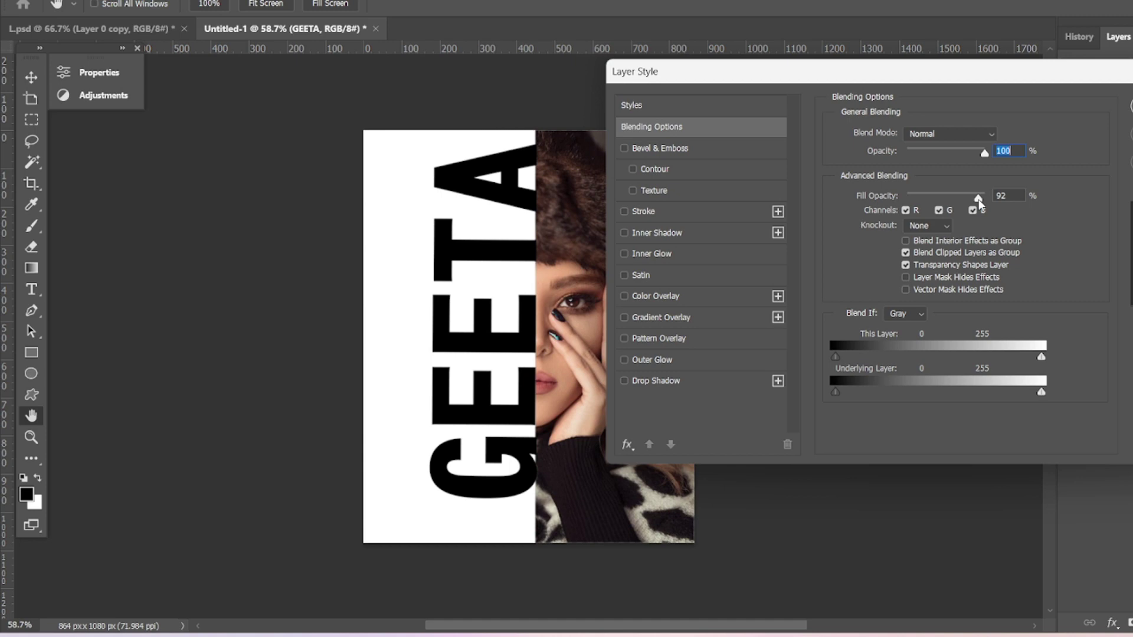
Set the GEETA layer's Fill Opacity to 0% and Knockout to Shallow.
drag(983, 196, 857, 203)
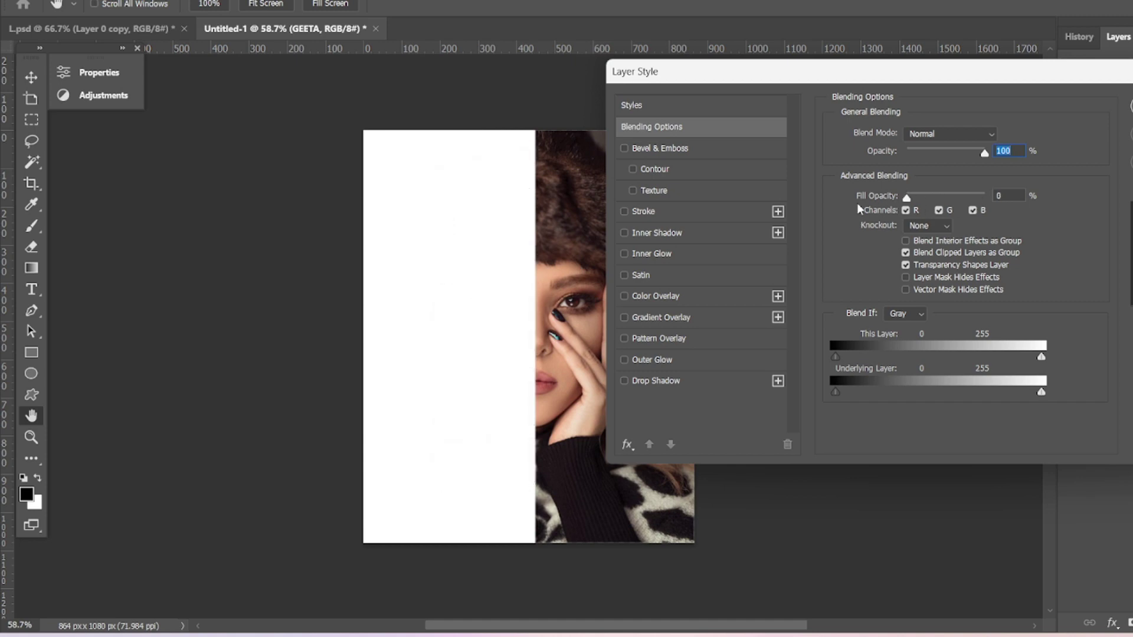
key(Tab)
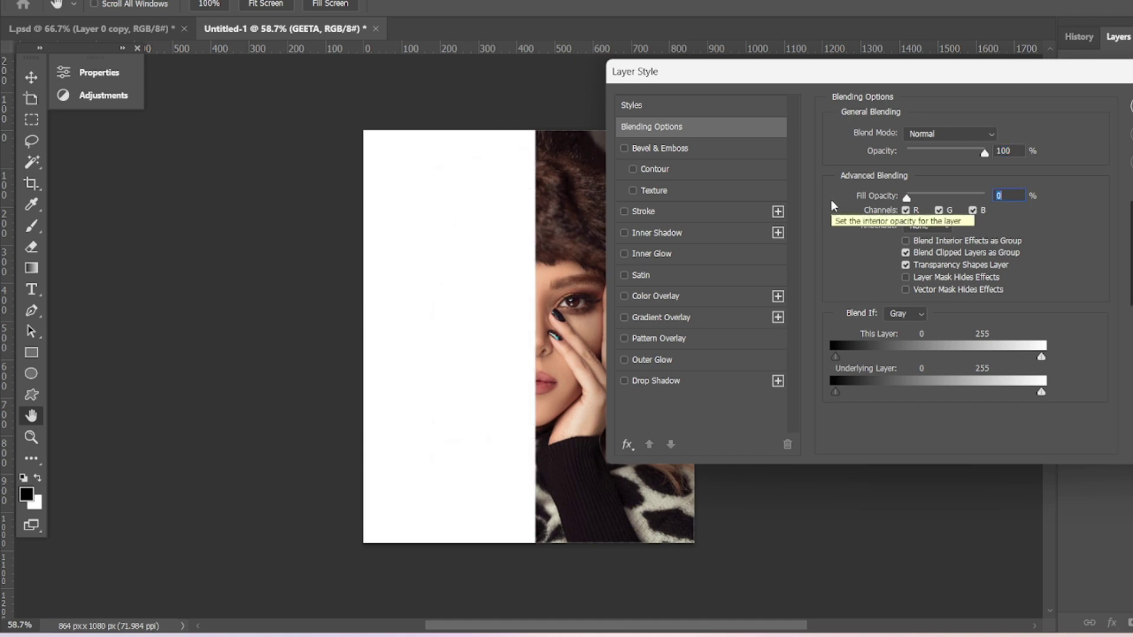
click(945, 225)
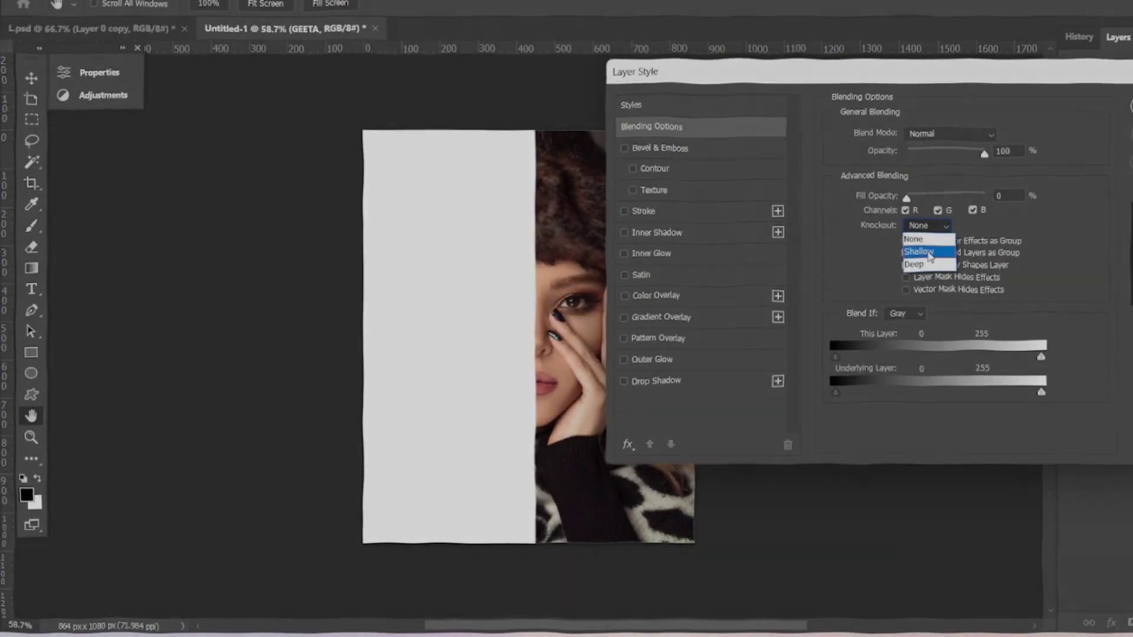
click(925, 252)
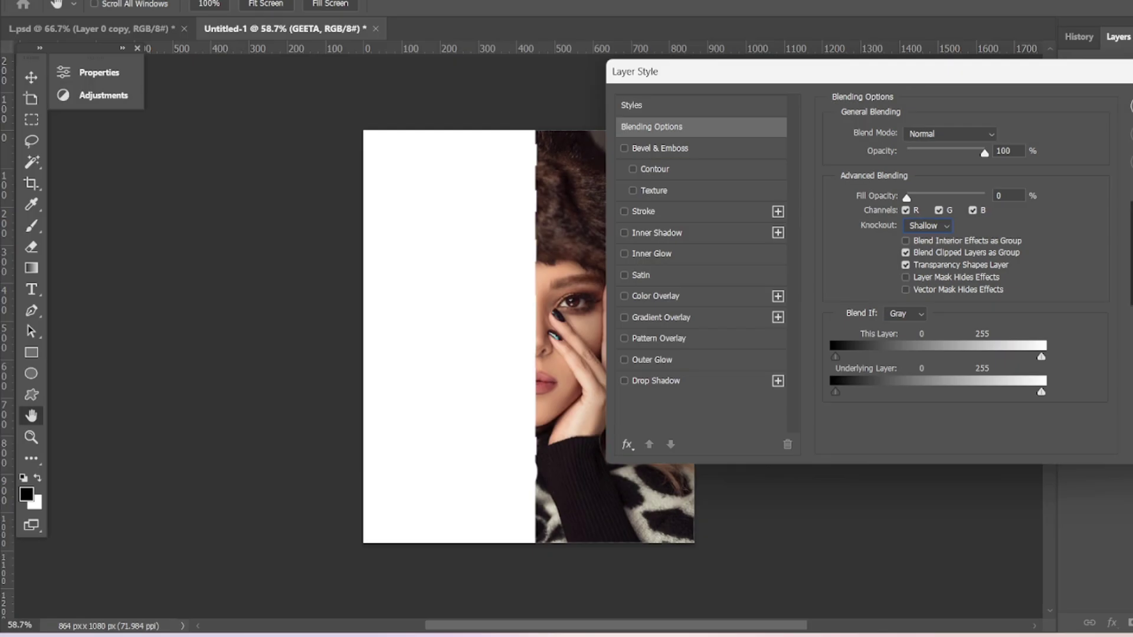
key(Return)
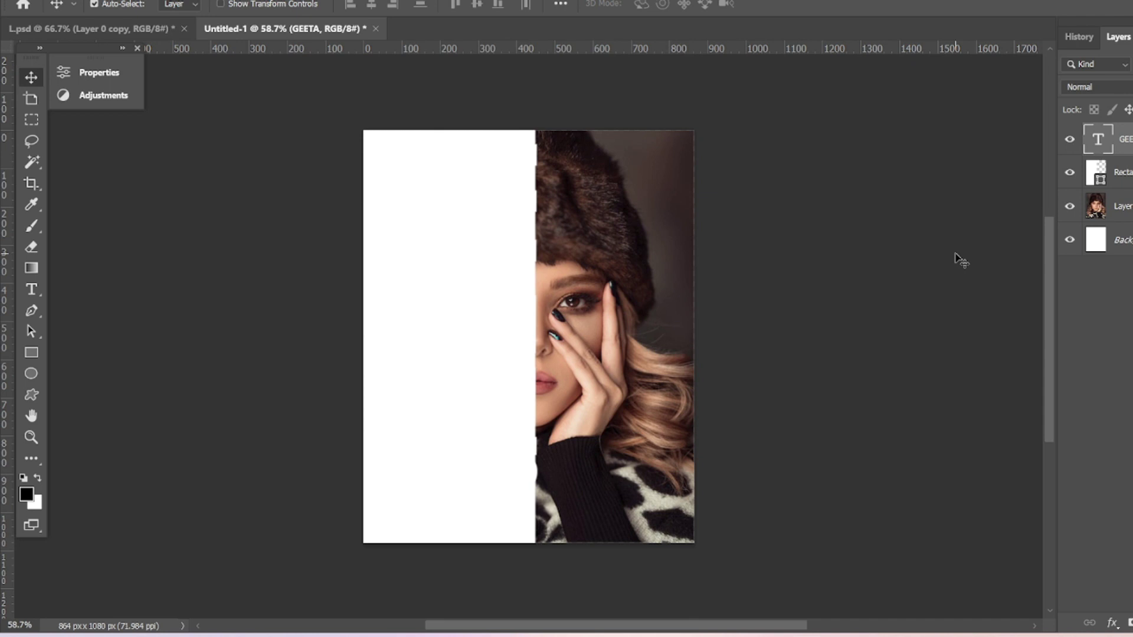
Group the GEETA text with Rectangle 1 into Group 1 and expand the group.
click(1118, 172)
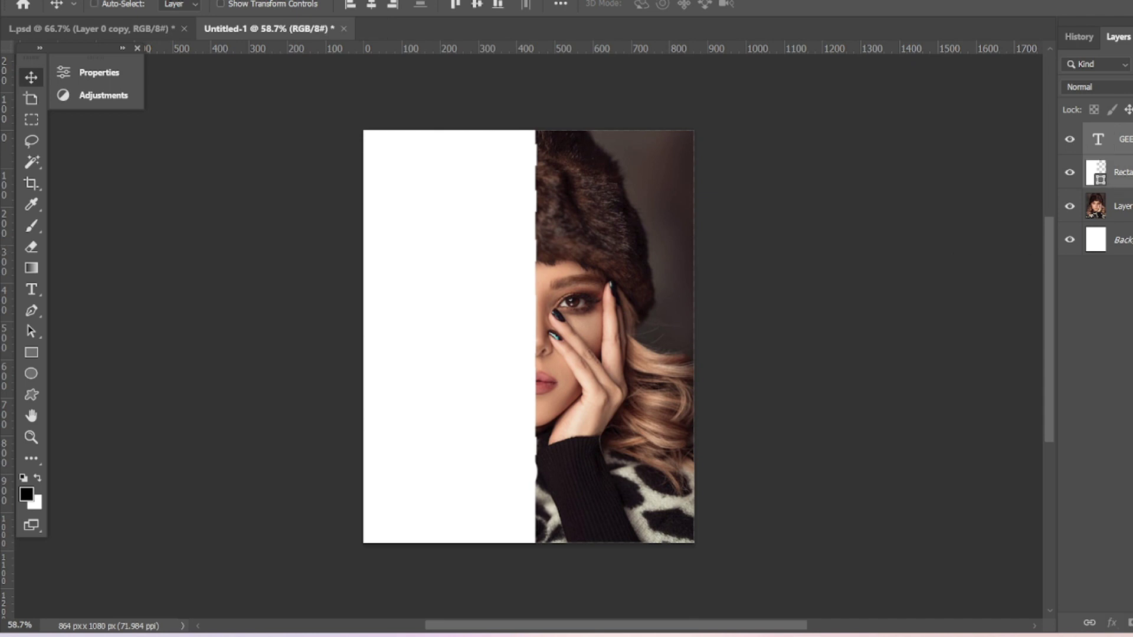
key(ctrl+g)
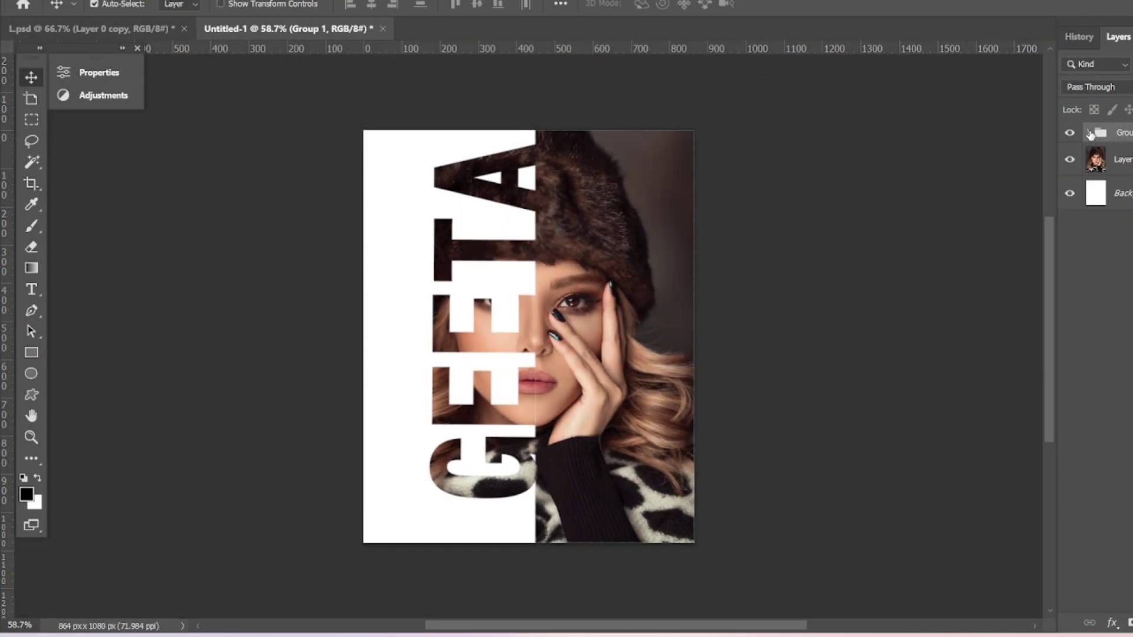
click(1089, 133)
click(1118, 193)
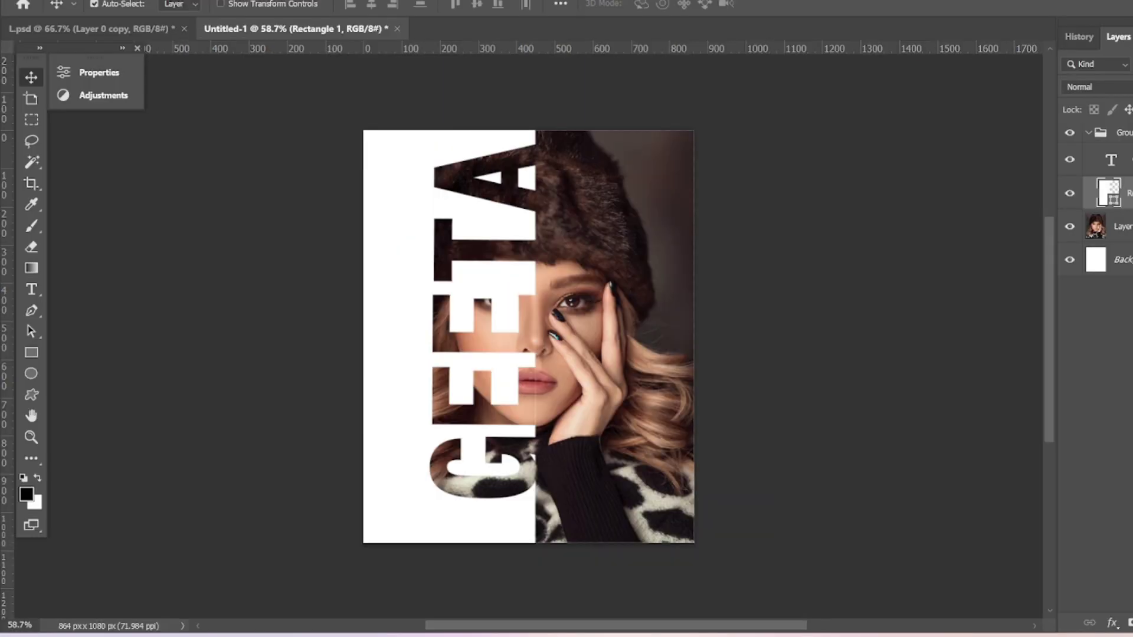
click(522, 406)
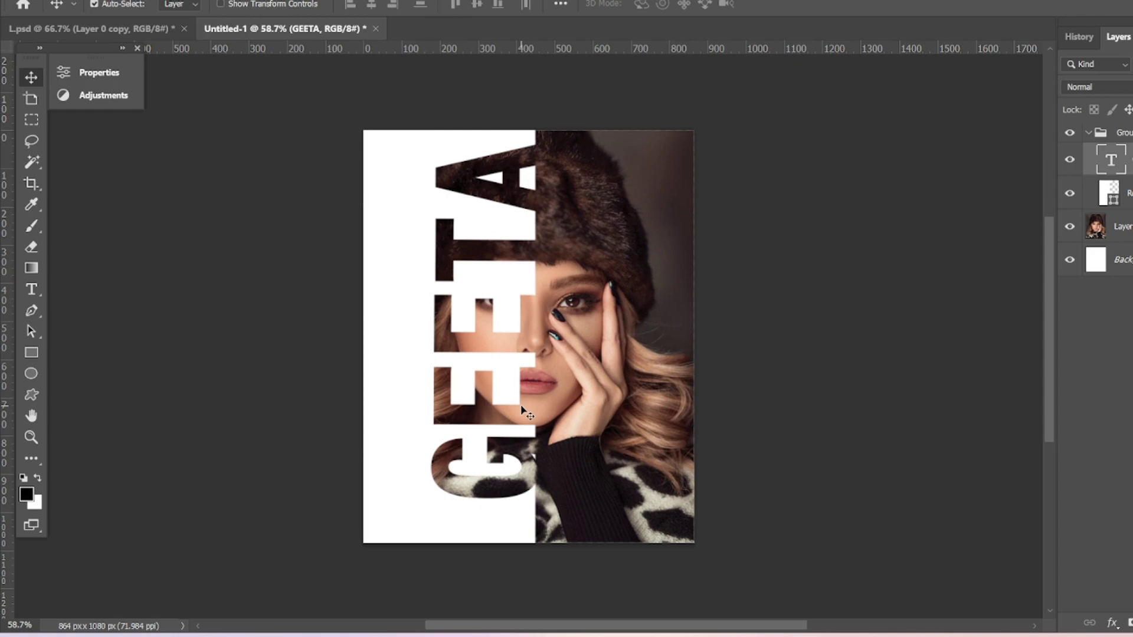